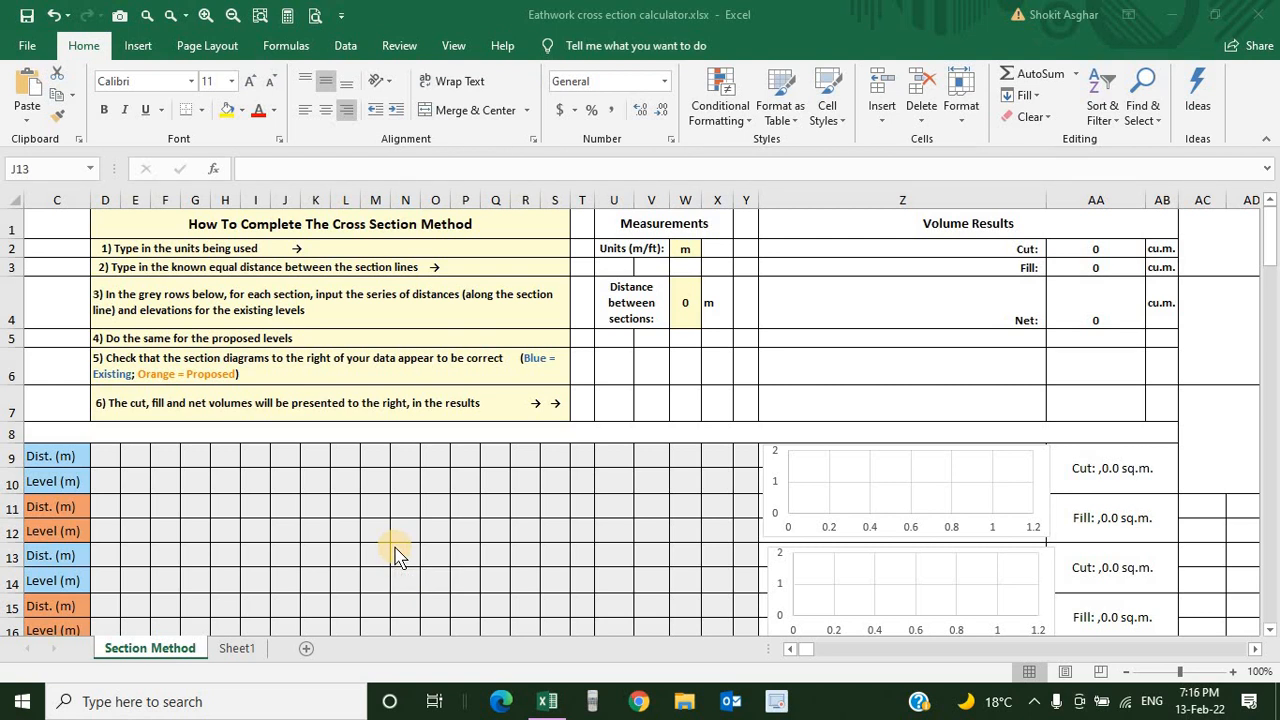
Examine the road cross-section drawing and its offset labels on Sheet1, then return to the Section Method sheet
left_click(237, 648)
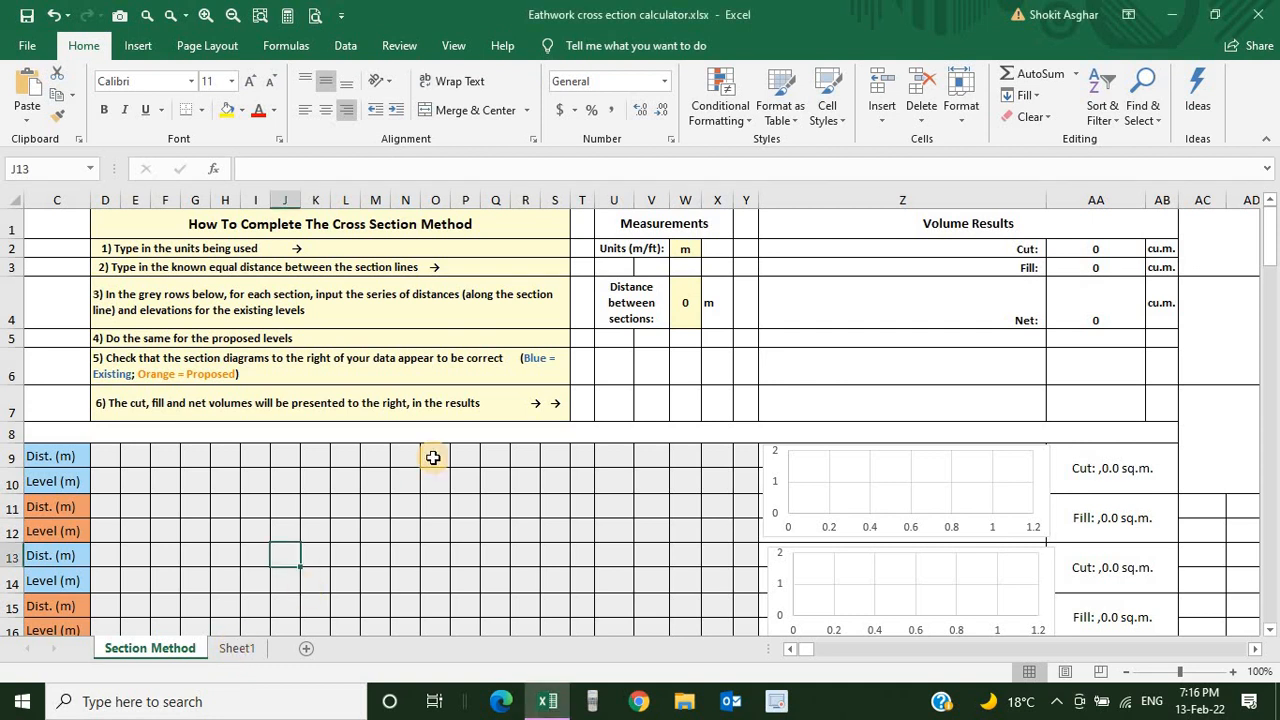
left_click(240, 648)
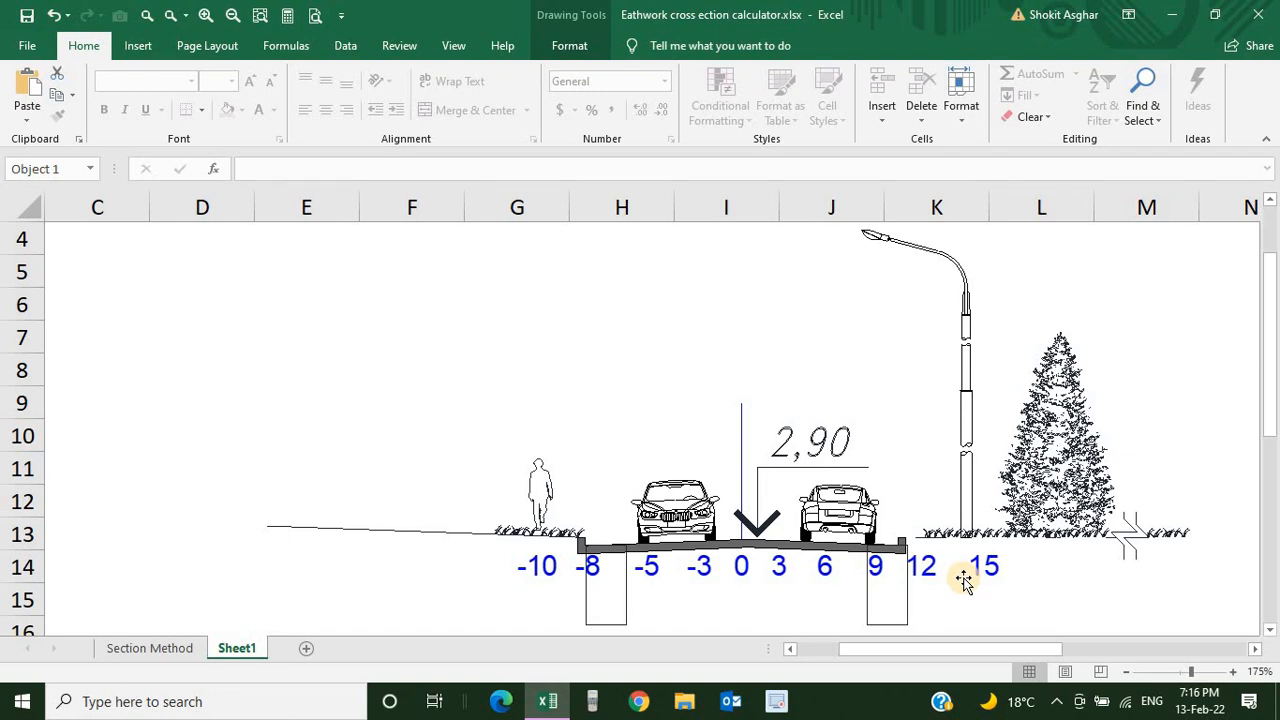
left_click(172, 649)
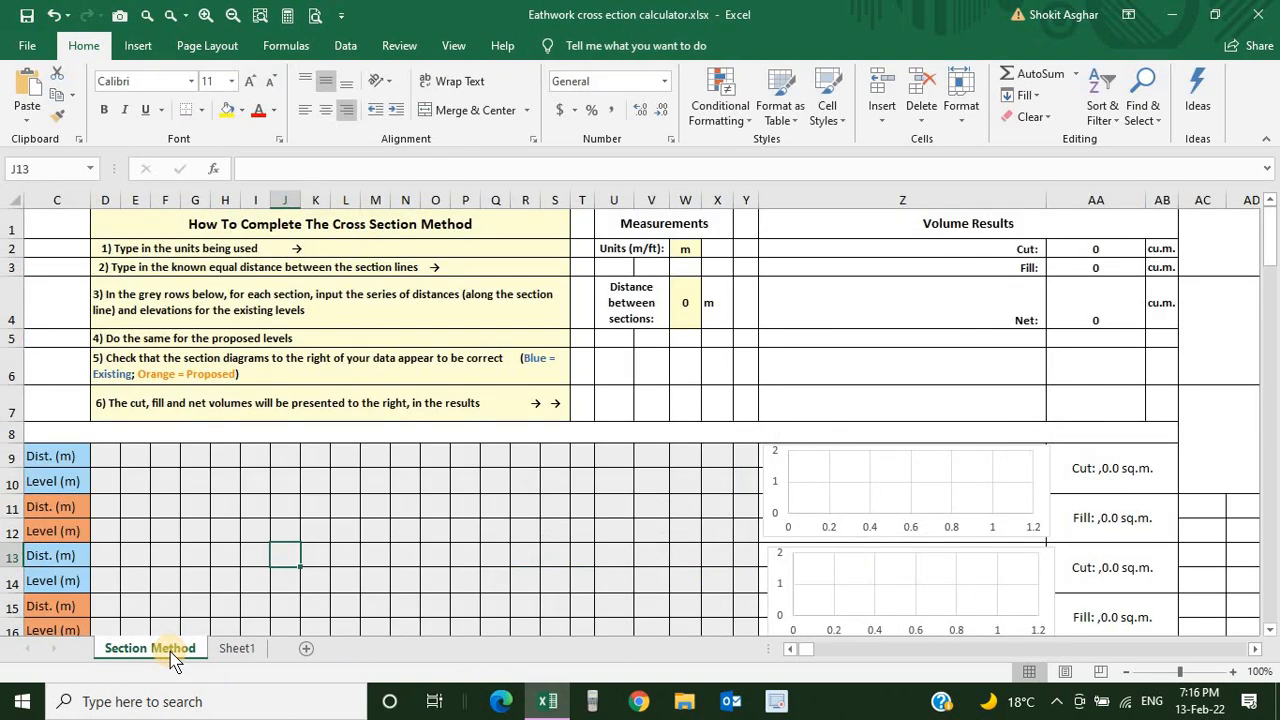
Try to enter -10 as the first existing distance of section 1 in D9
left_click(100, 456)
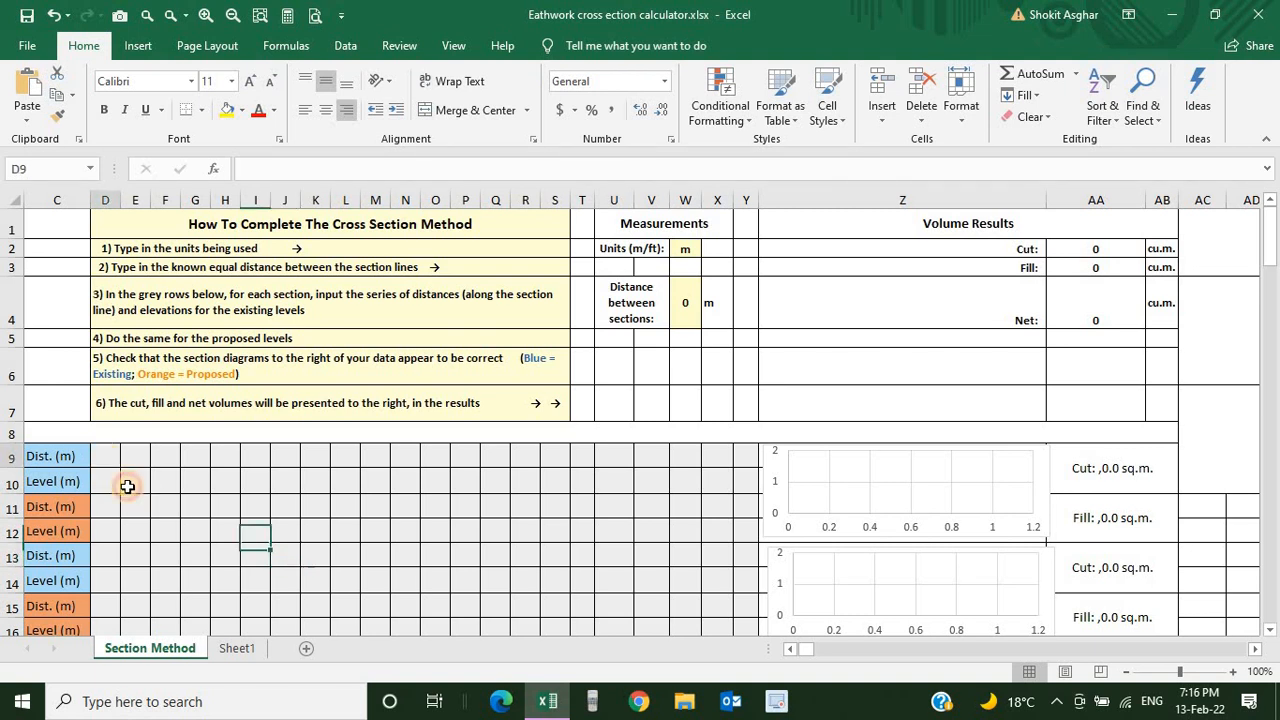
type("-10")
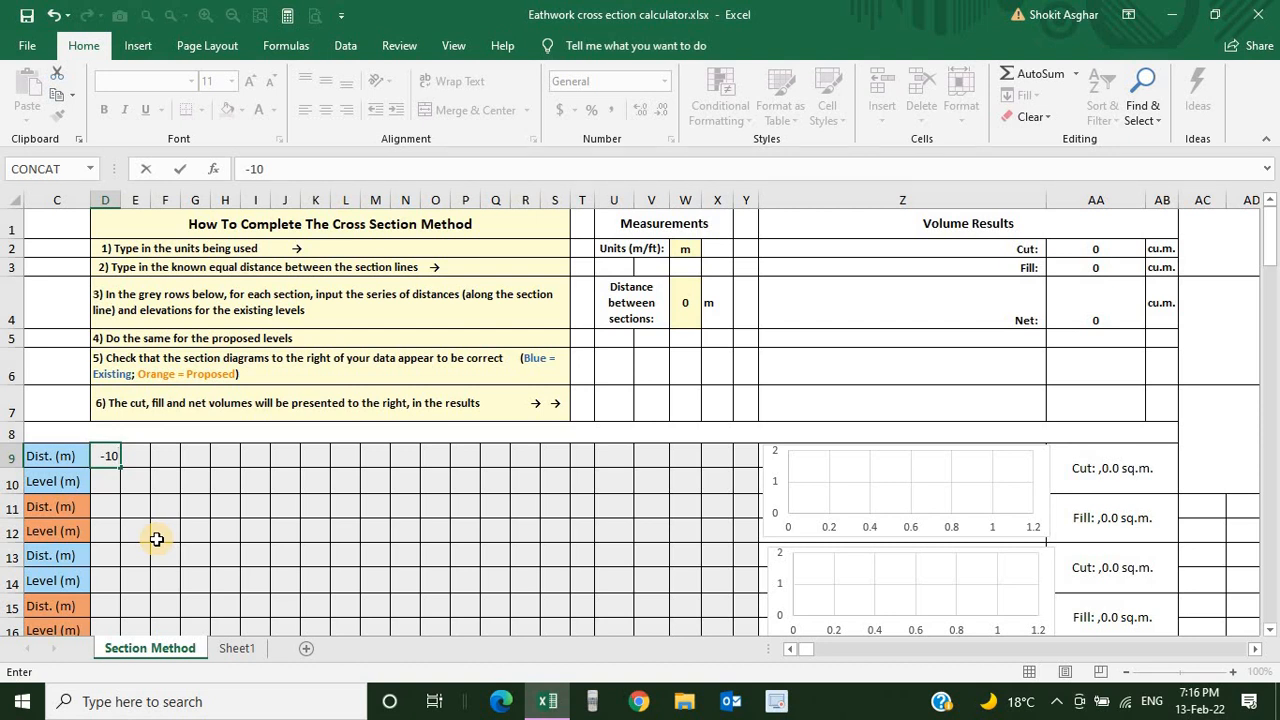
key("Return")
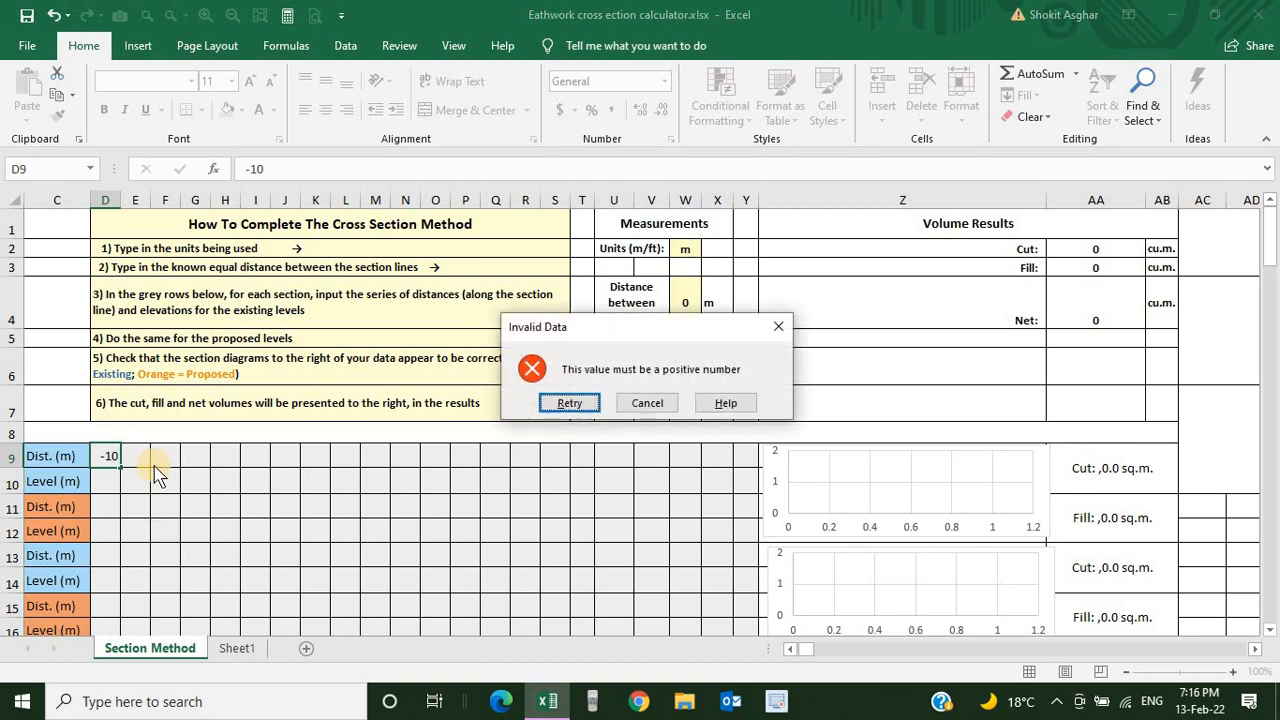
left_click(662, 404)
left_click(555, 533)
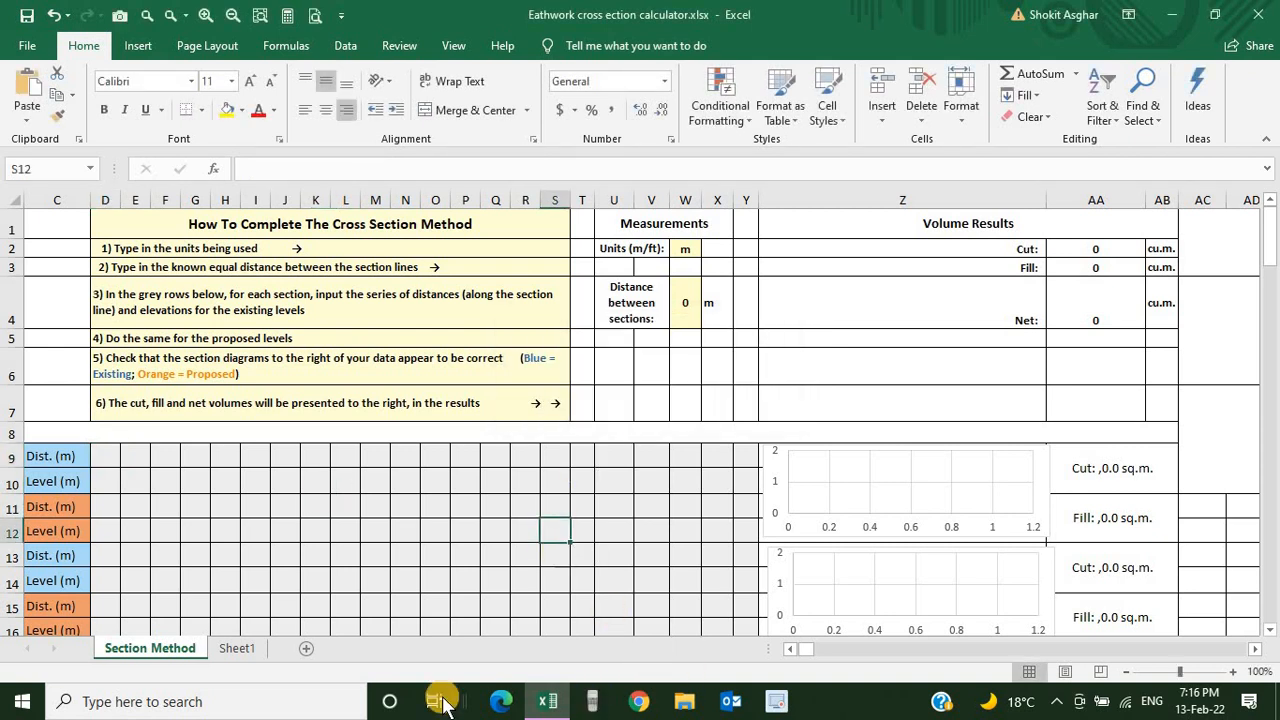
Consult the offsets on Sheet1 and enter 0, 2 and 5 as section 1's first existing distances in D9:F9
left_click(238, 648)
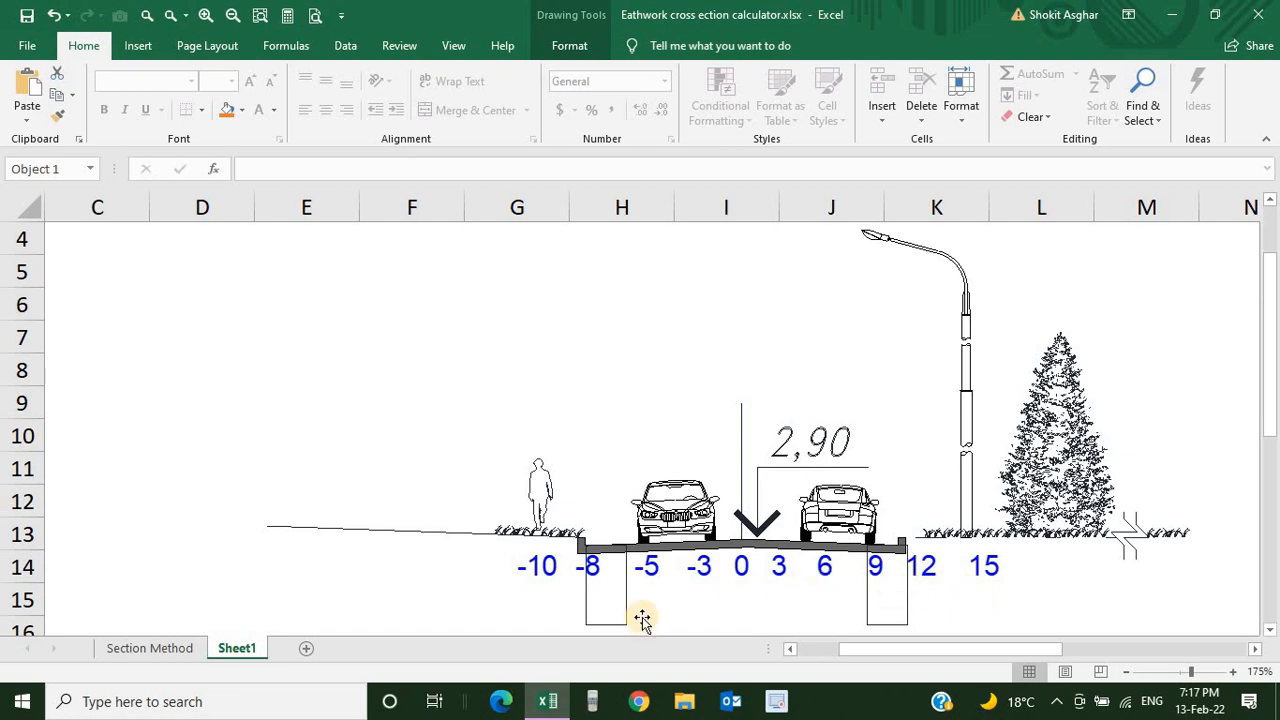
left_click(171, 650)
left_click(107, 455)
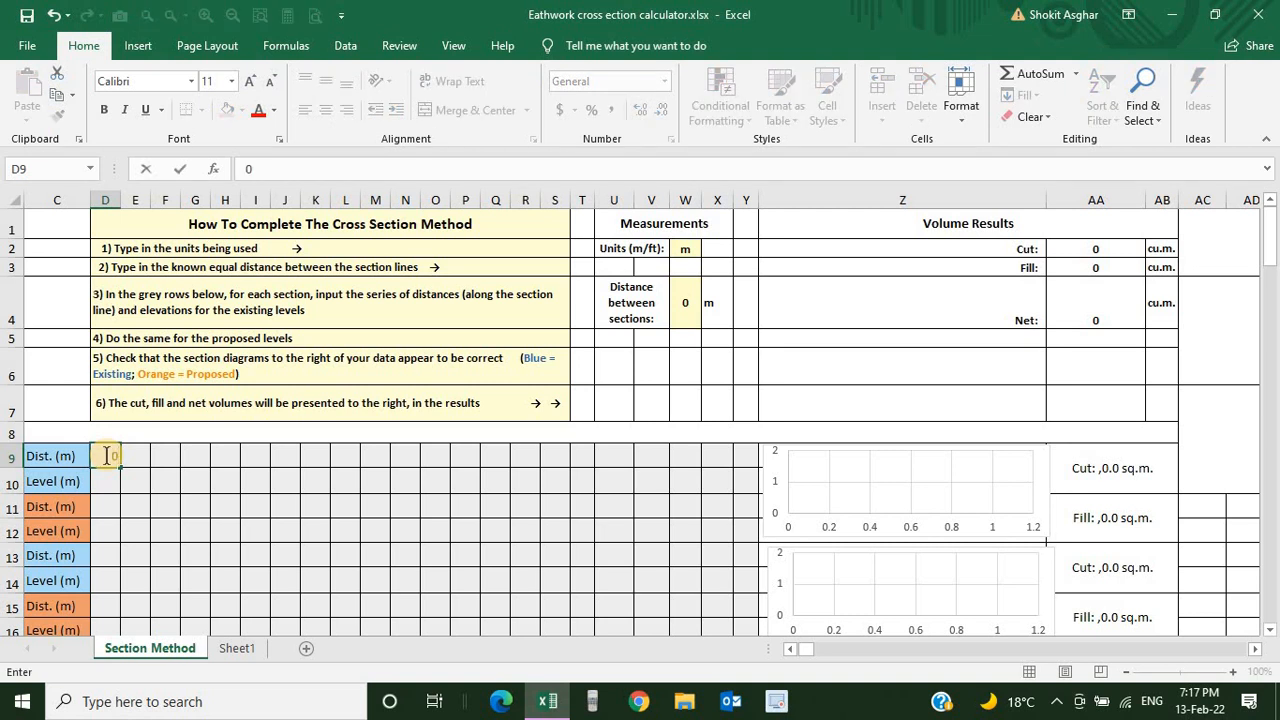
key("Tab")
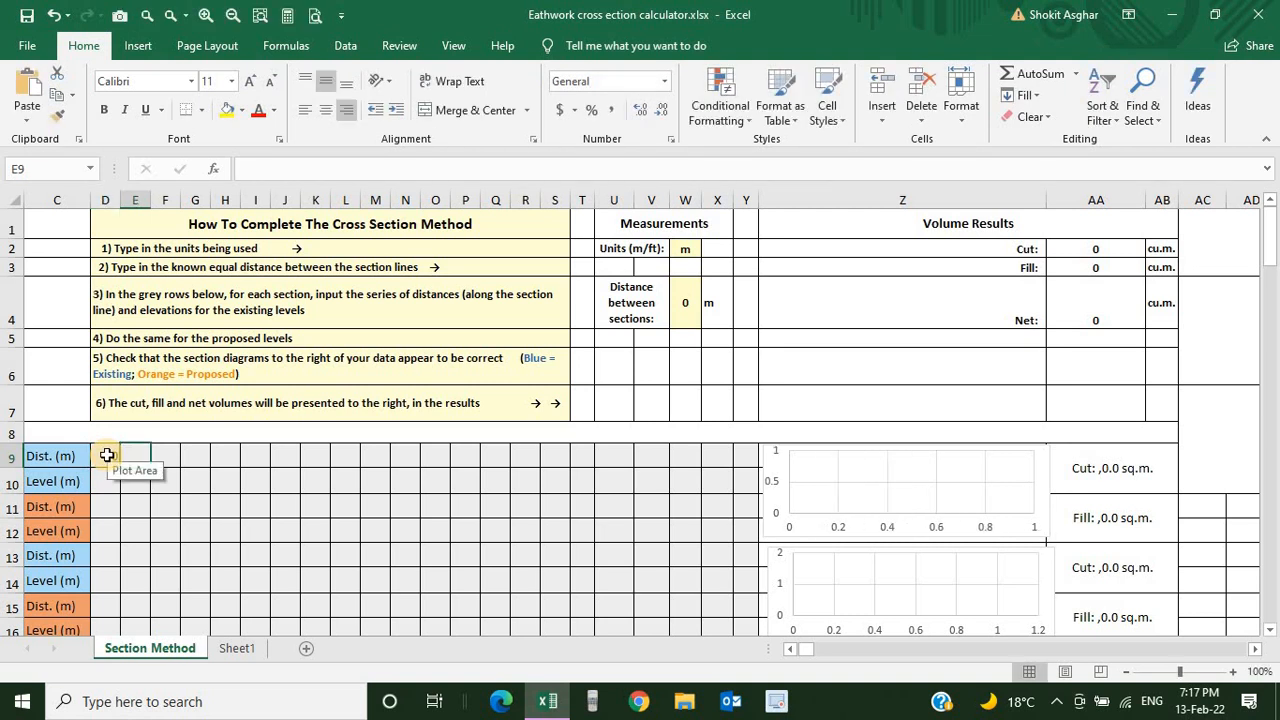
type("2")
key("Tab")
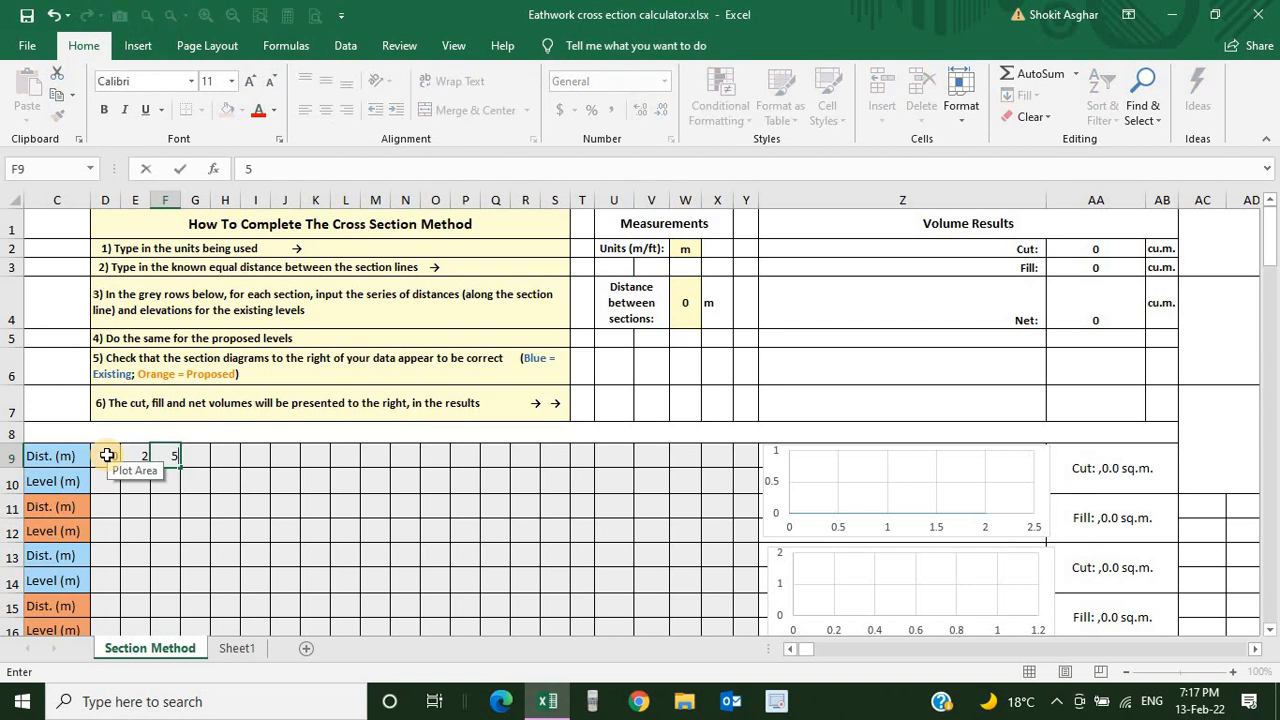
Recheck the offsets on Sheet1 and continue section 1's existing distances with 8, 10, 13 and 16 in G9:J9
left_click(236, 647)
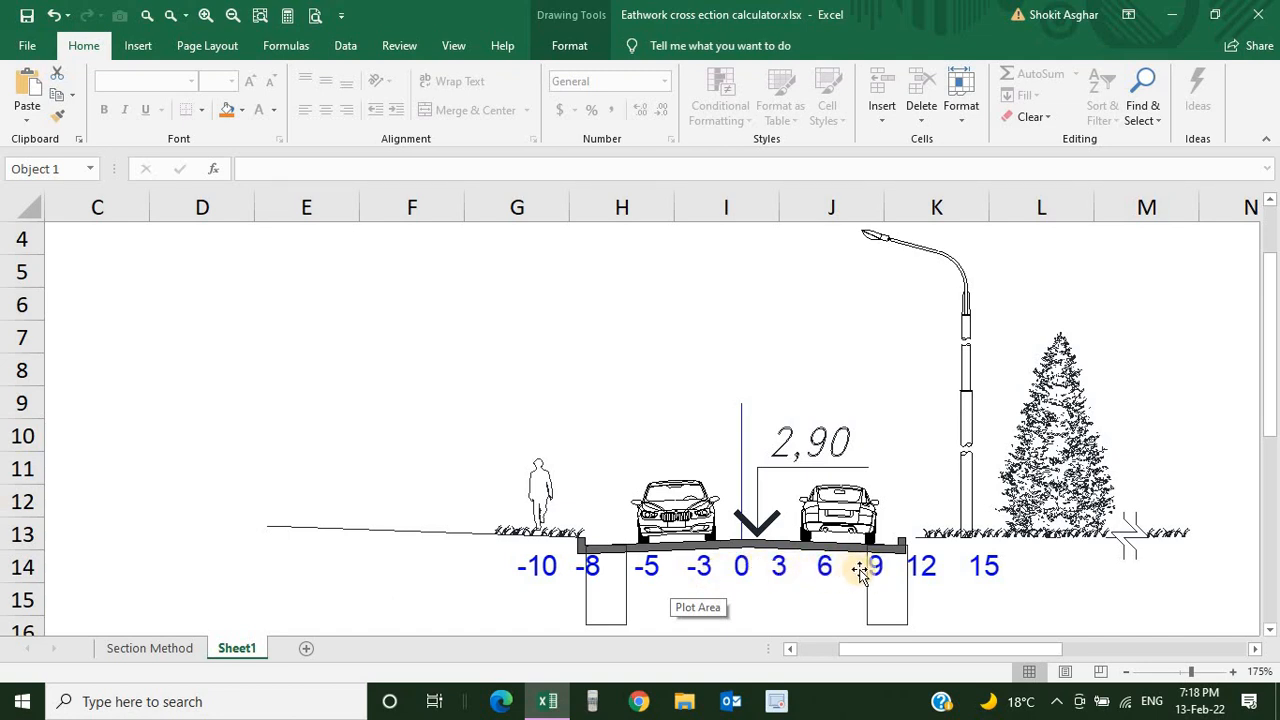
left_click(160, 650)
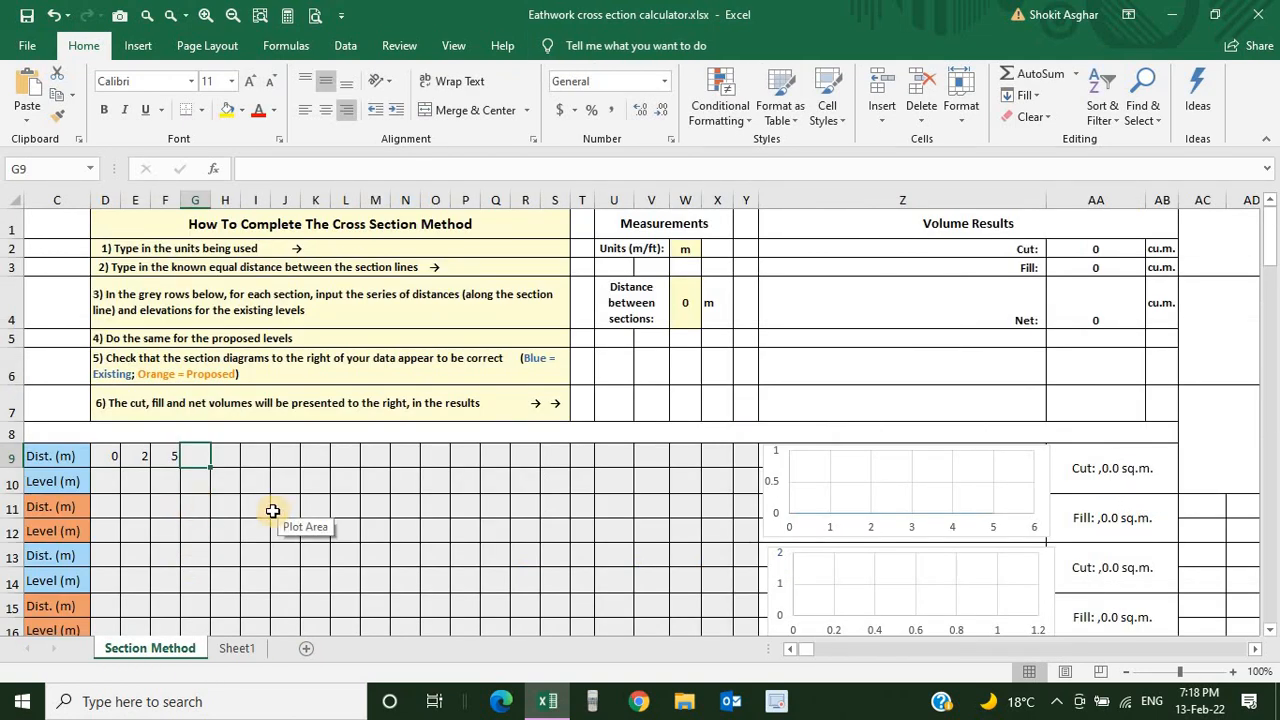
key("Tab")
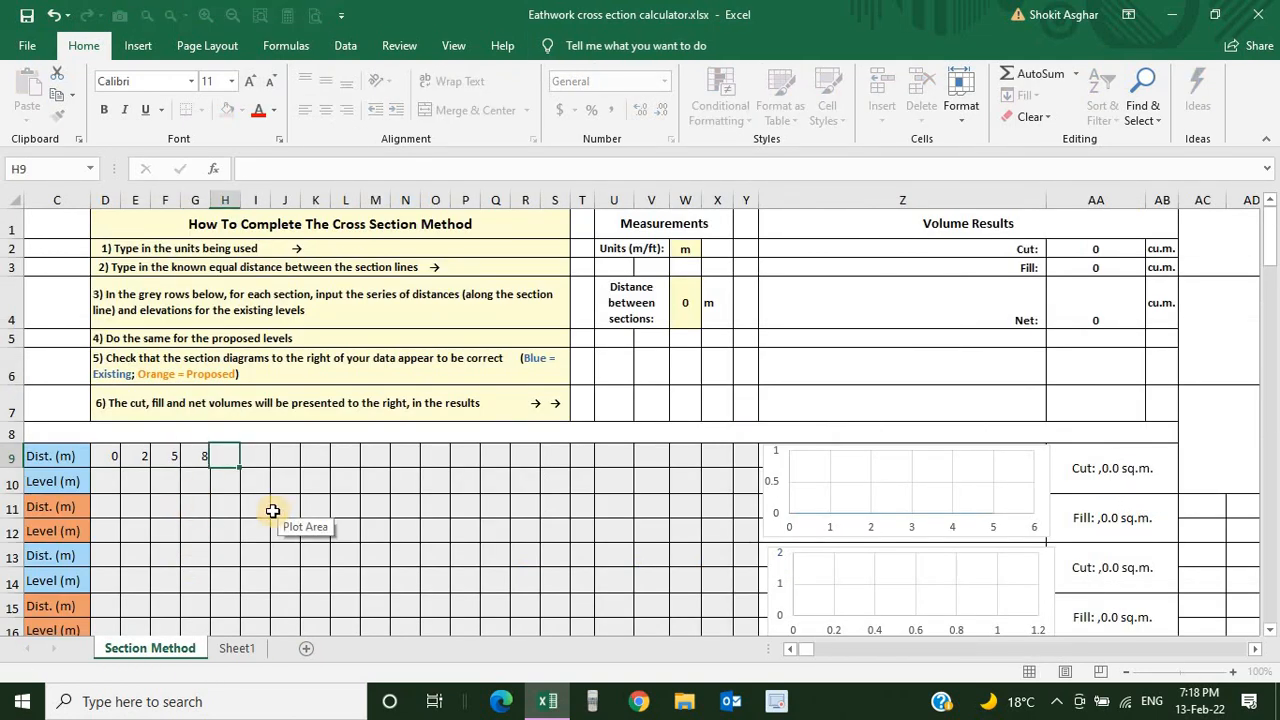
type("10")
key("Tab")
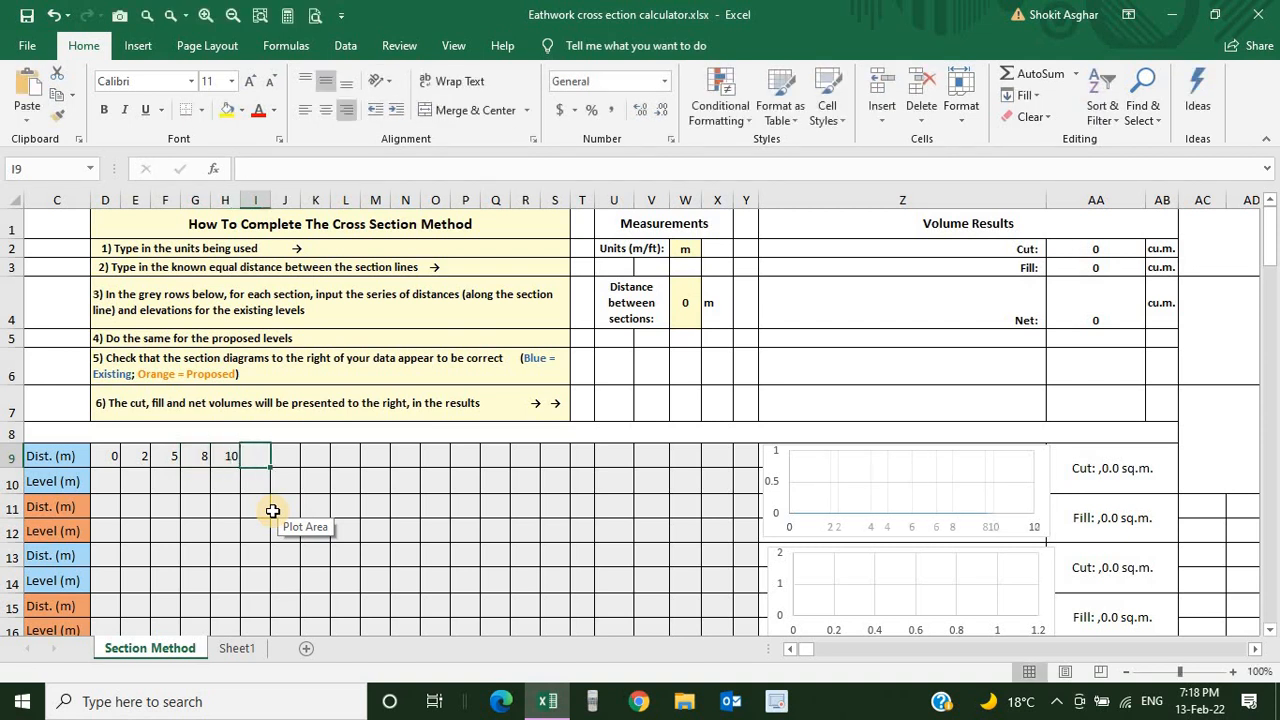
type("13")
key("Tab")
type("16")
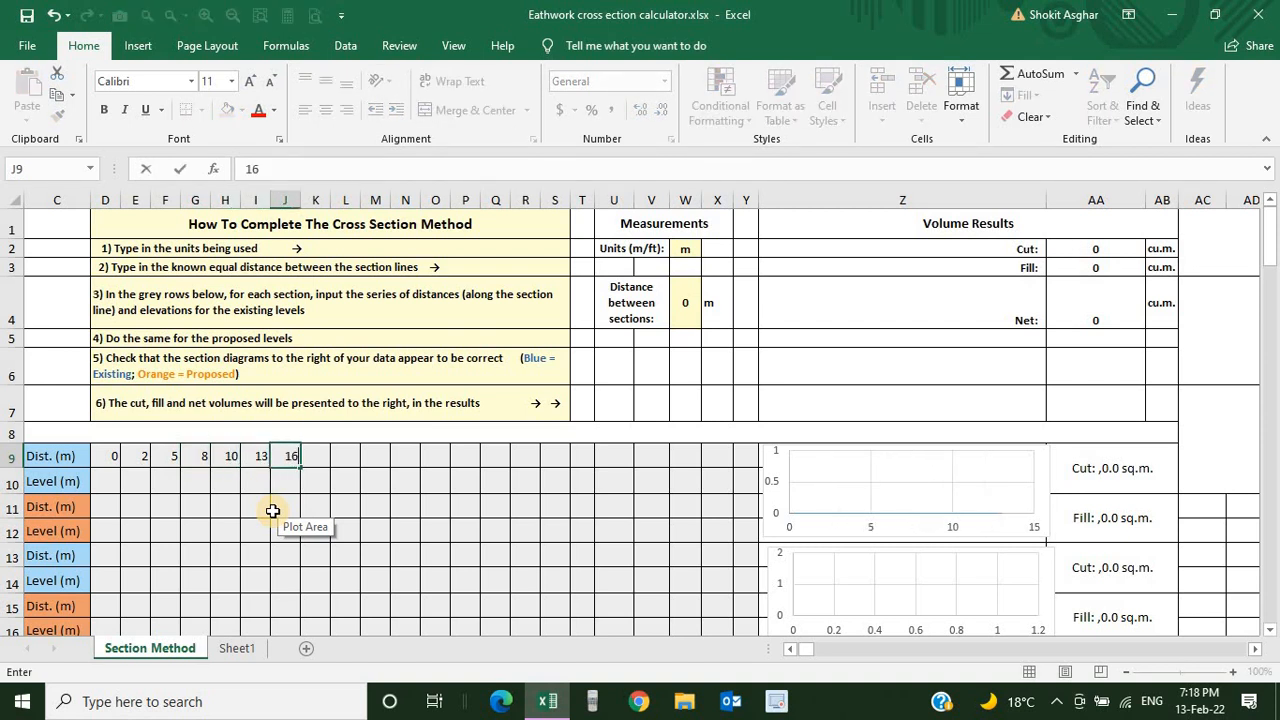
key("Tab")
Complete section 1's existing distances with 19, 22 and 25 in K9:M9
type("19")
key("Tab")
type("2")
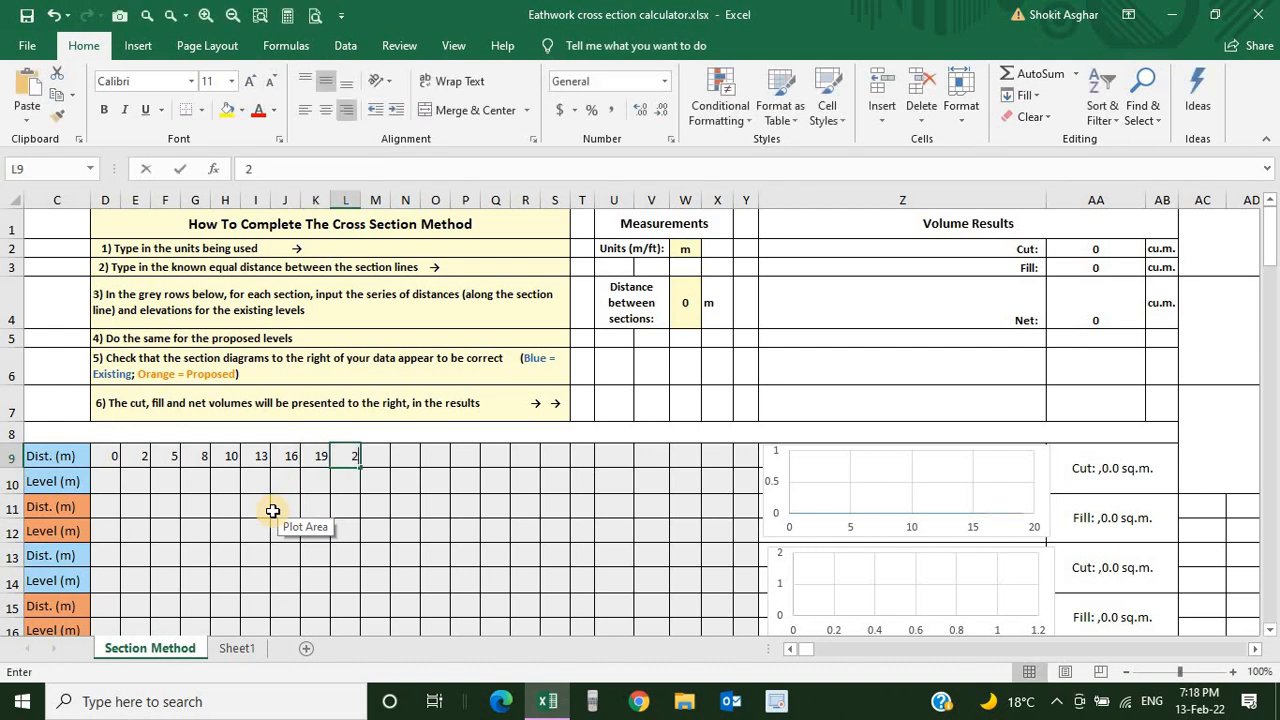
type("2")
key("Tab")
type("25")
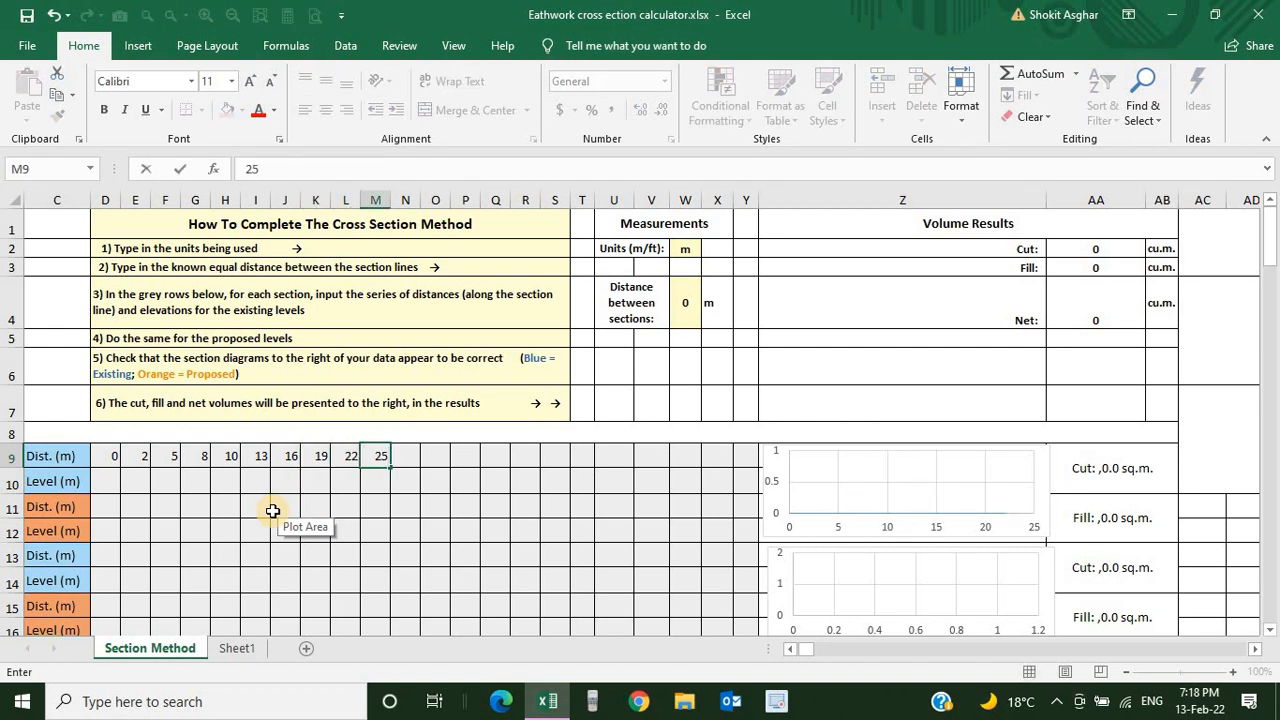
left_click(429, 527)
Enter 10, 11 and 10.5 as section 1's first existing levels in D10:F10
scroll(114, 497, "up", 1)
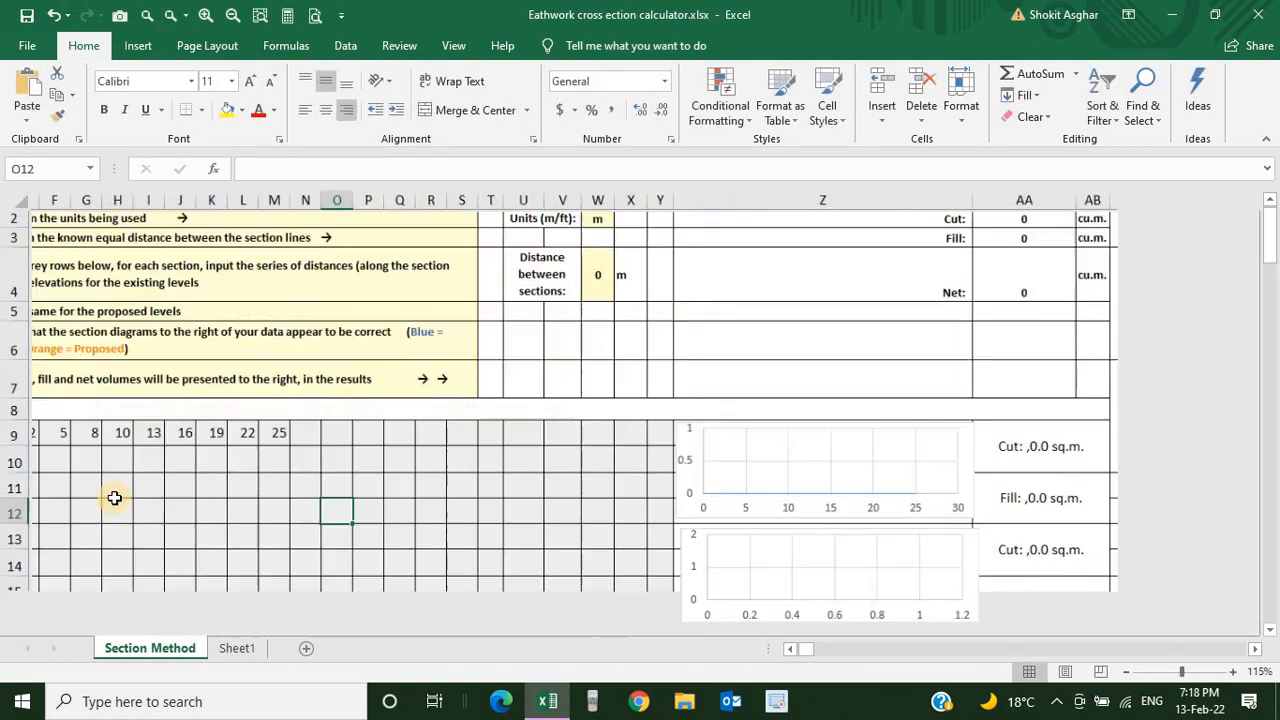
scroll(114, 497, "up", 1)
left_click(789, 649)
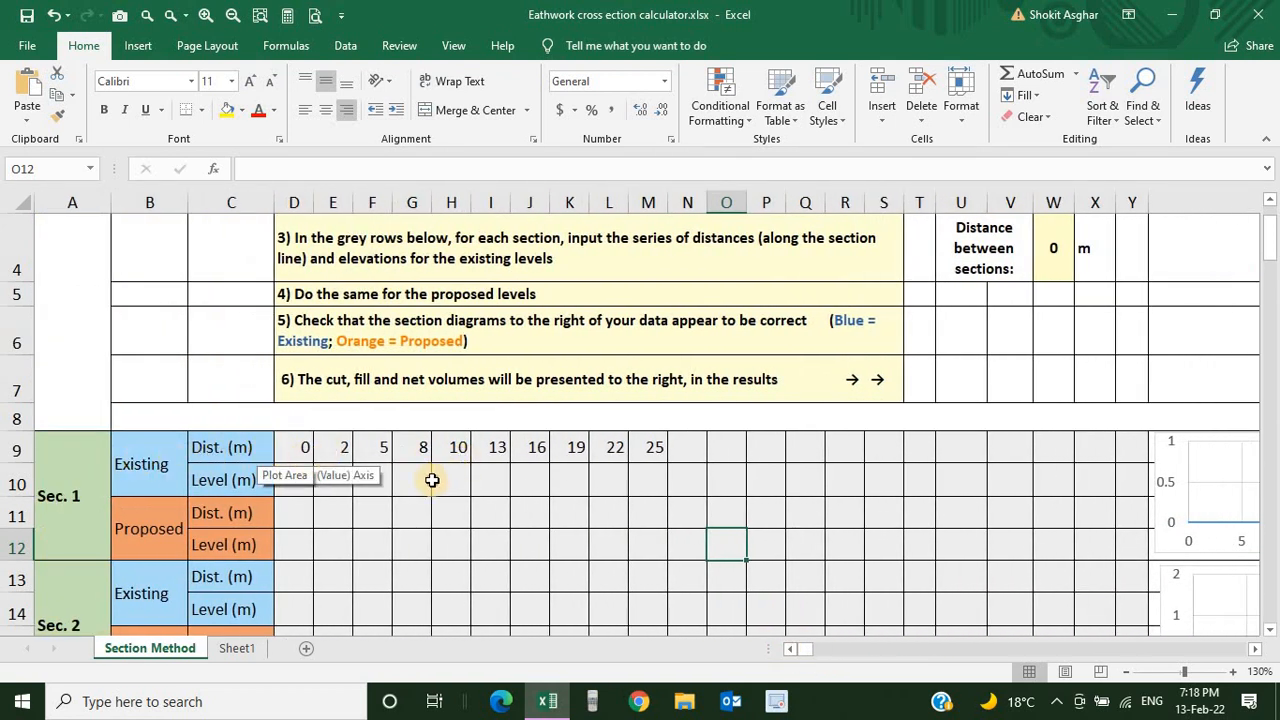
left_click_drag(431, 479, 453, 480)
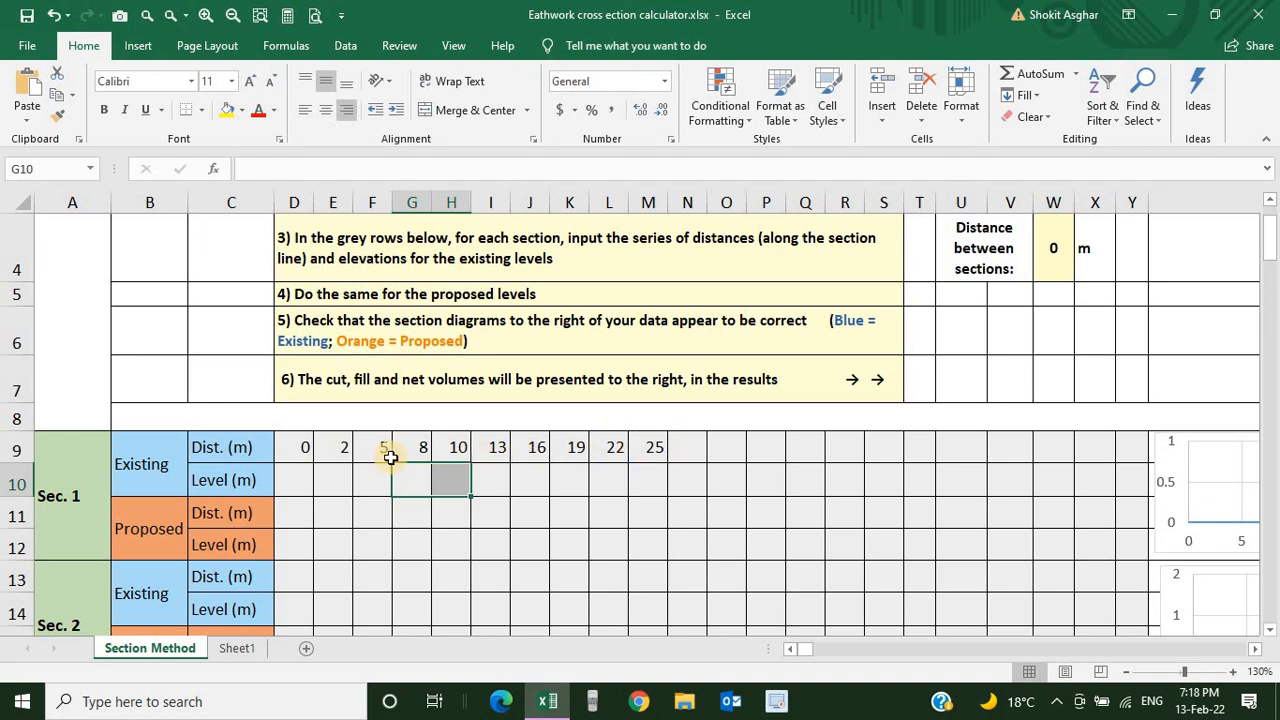
left_click(206, 451)
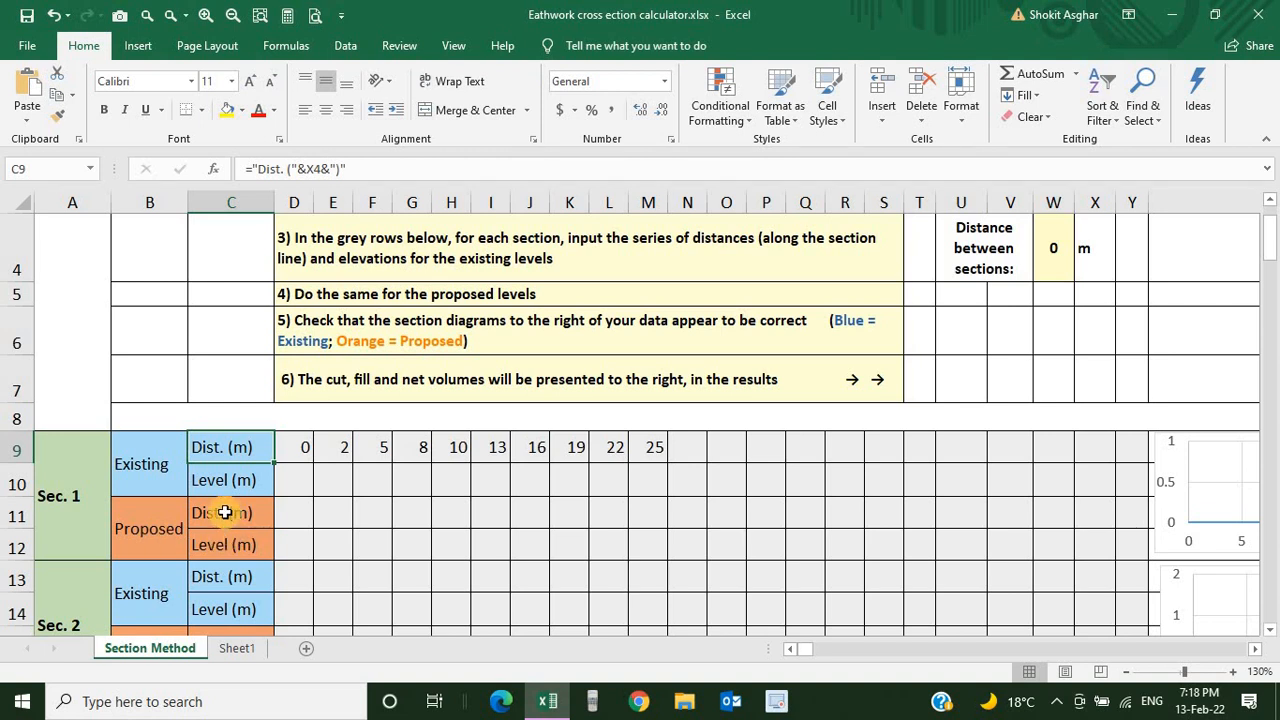
left_click(302, 480)
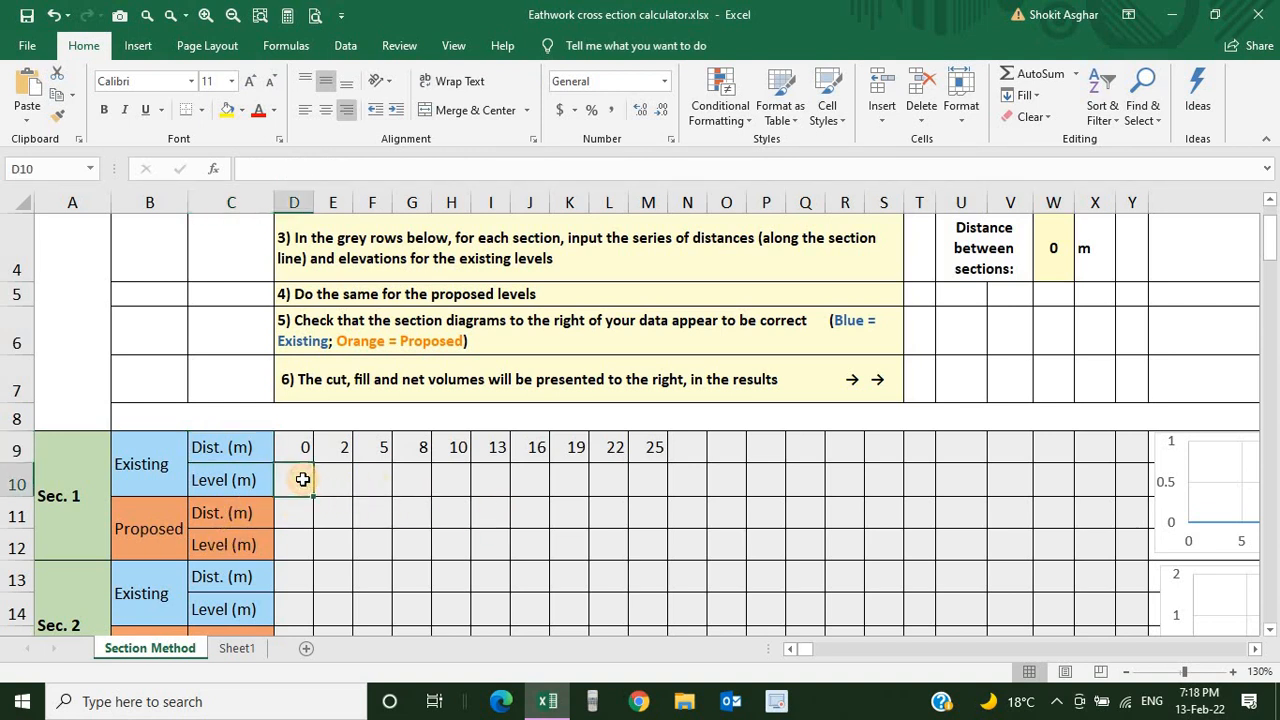
type("10")
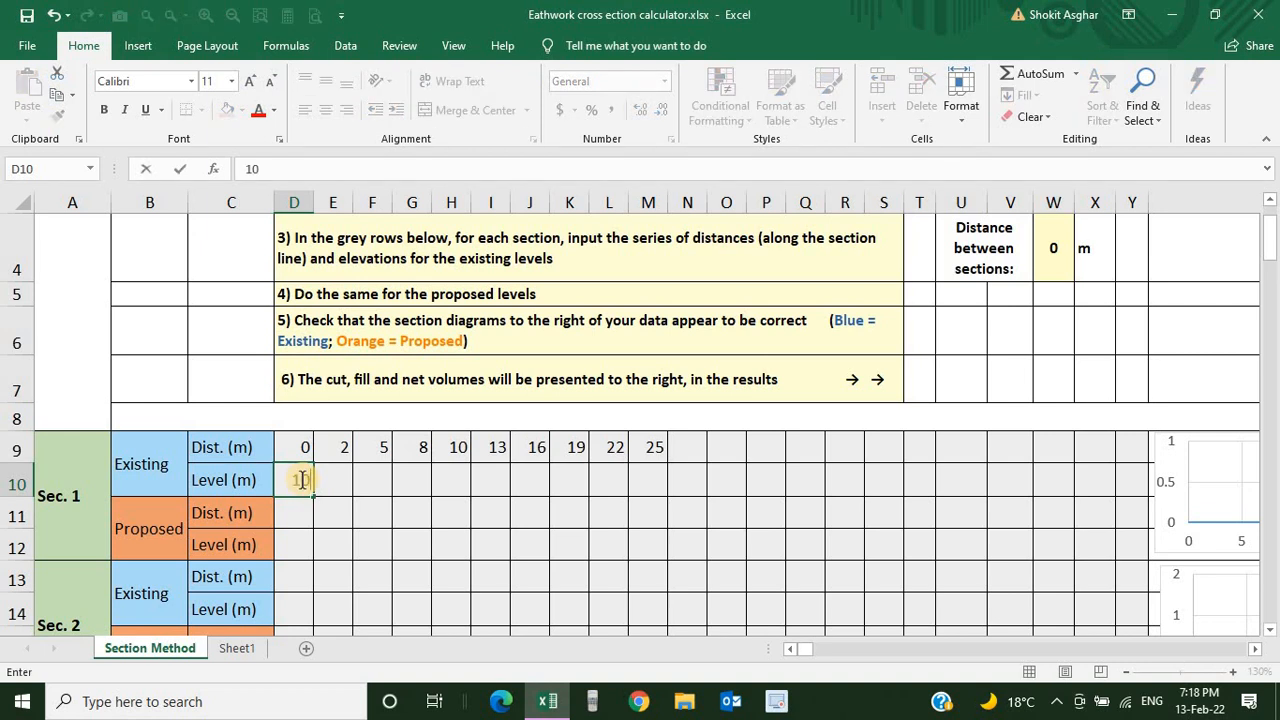
key("Tab")
key("Tab")
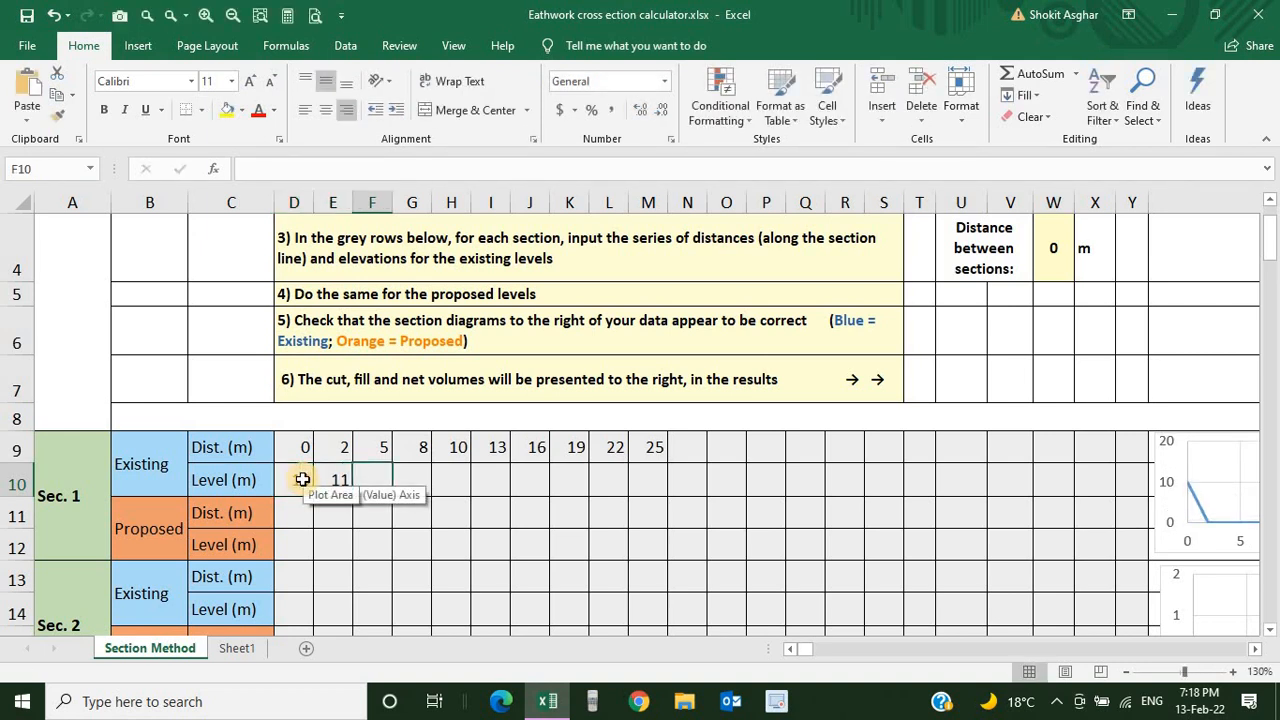
type("10.5")
key("Tab")
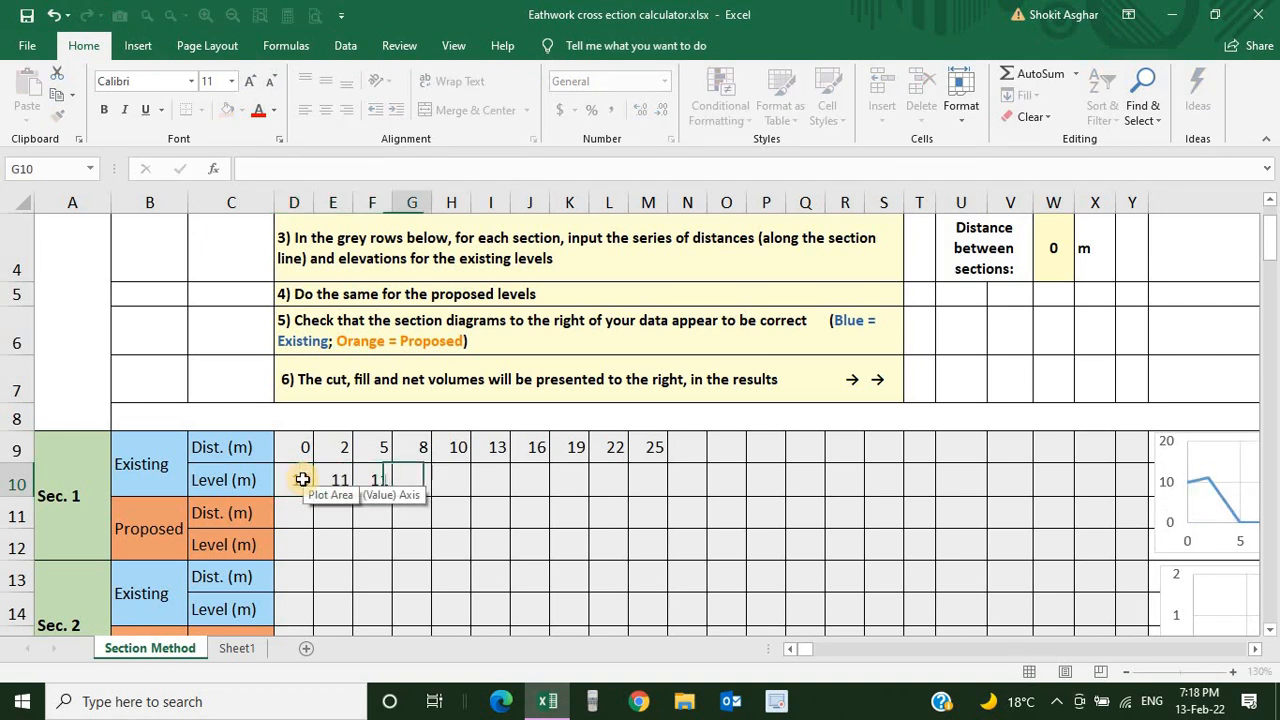
Continue section 1's existing levels with 12, 14 and 15 in G10:I10
type("12")
key("Tab")
type("1")
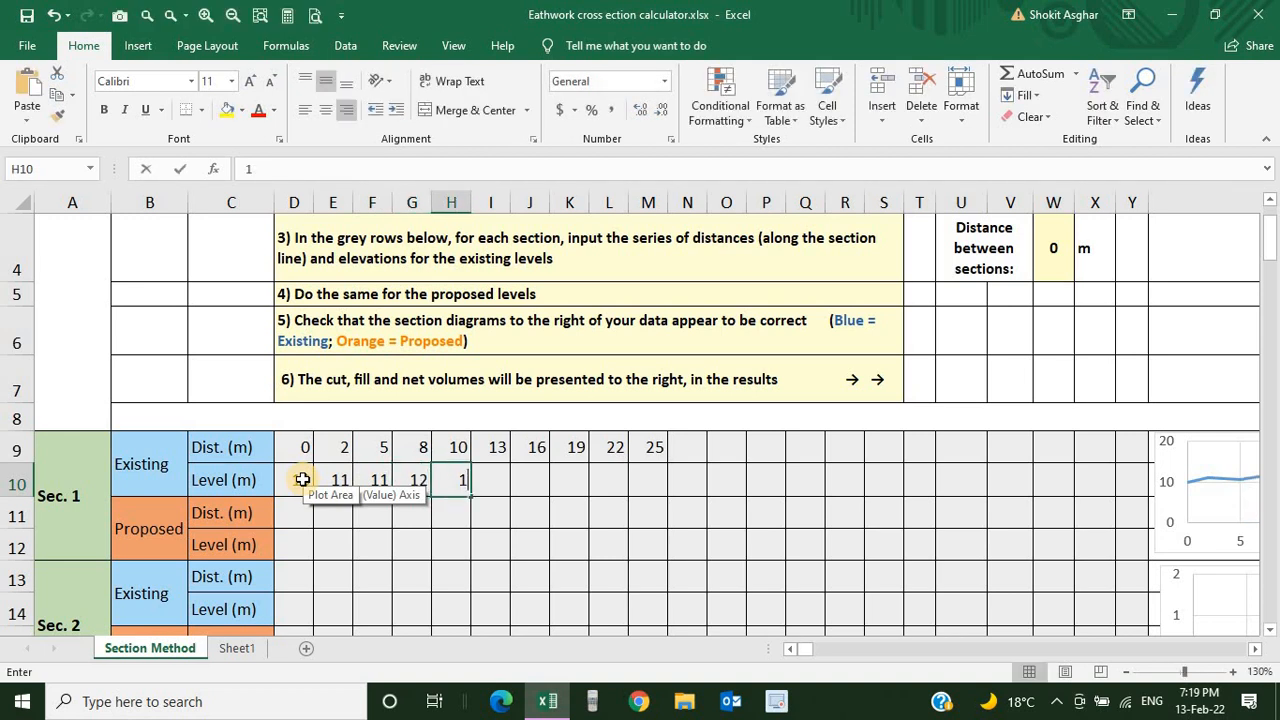
type("4")
key("Tab")
type("15")
key("Tab")
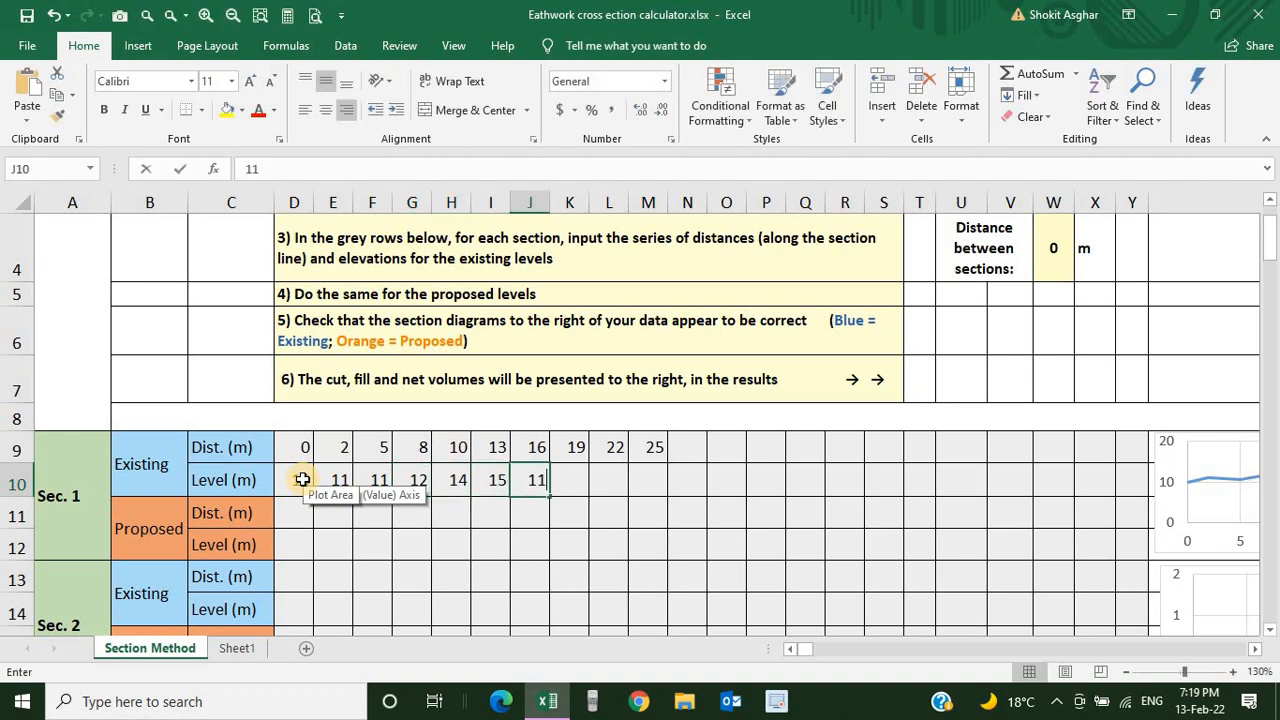
Complete section 1's existing levels with 11, 9, 7 and 4 in J10:M10
key("Tab")
type("9")
key("Tab")
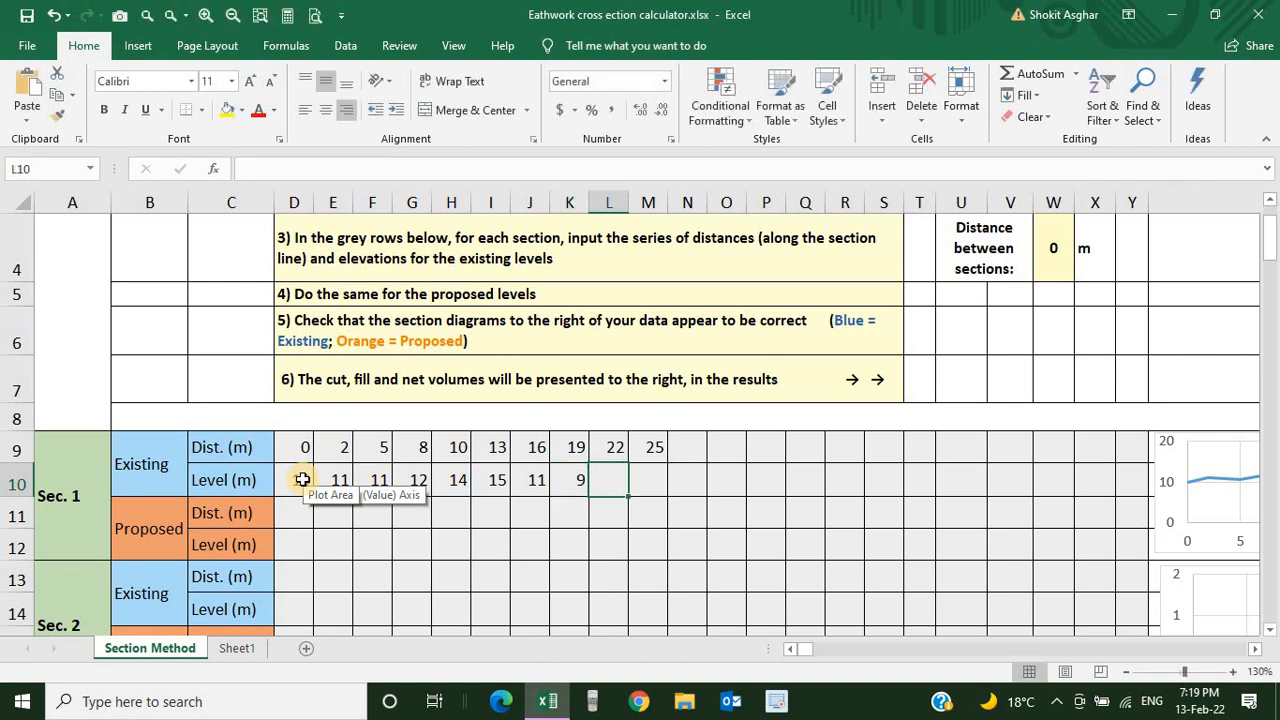
type("7")
key("Tab")
type("4")
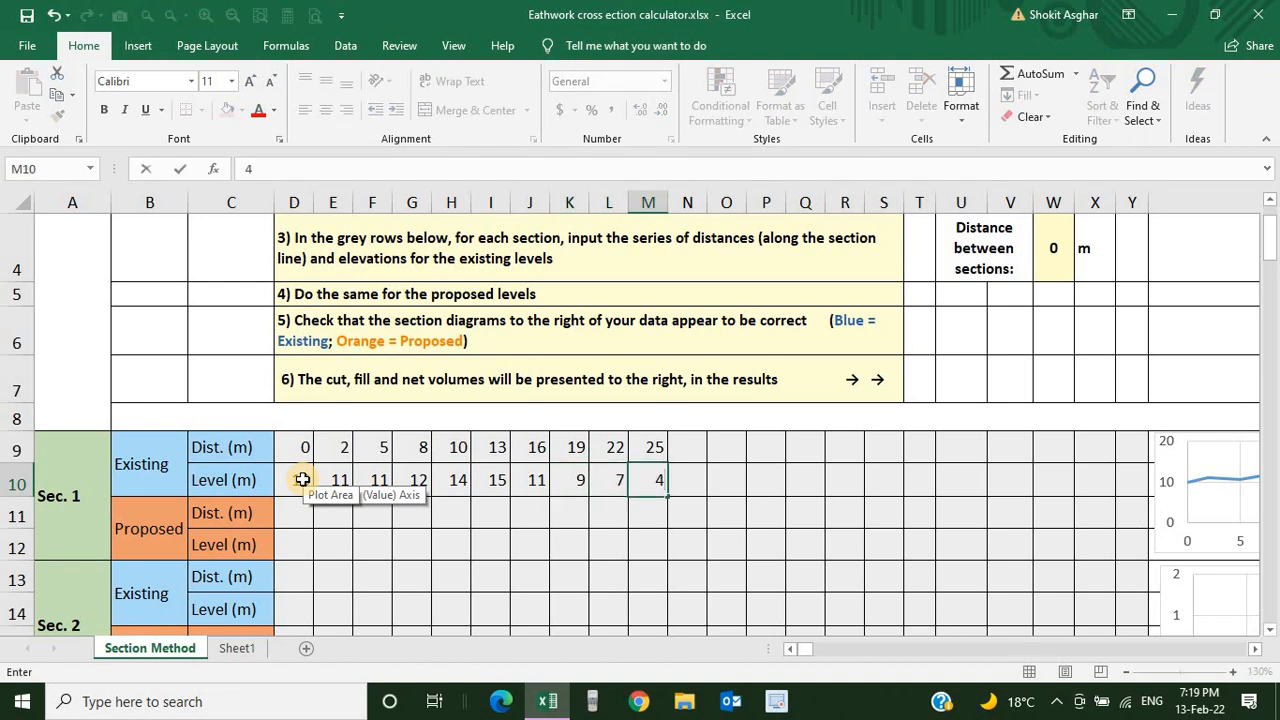
key("Down")
left_click(505, 562)
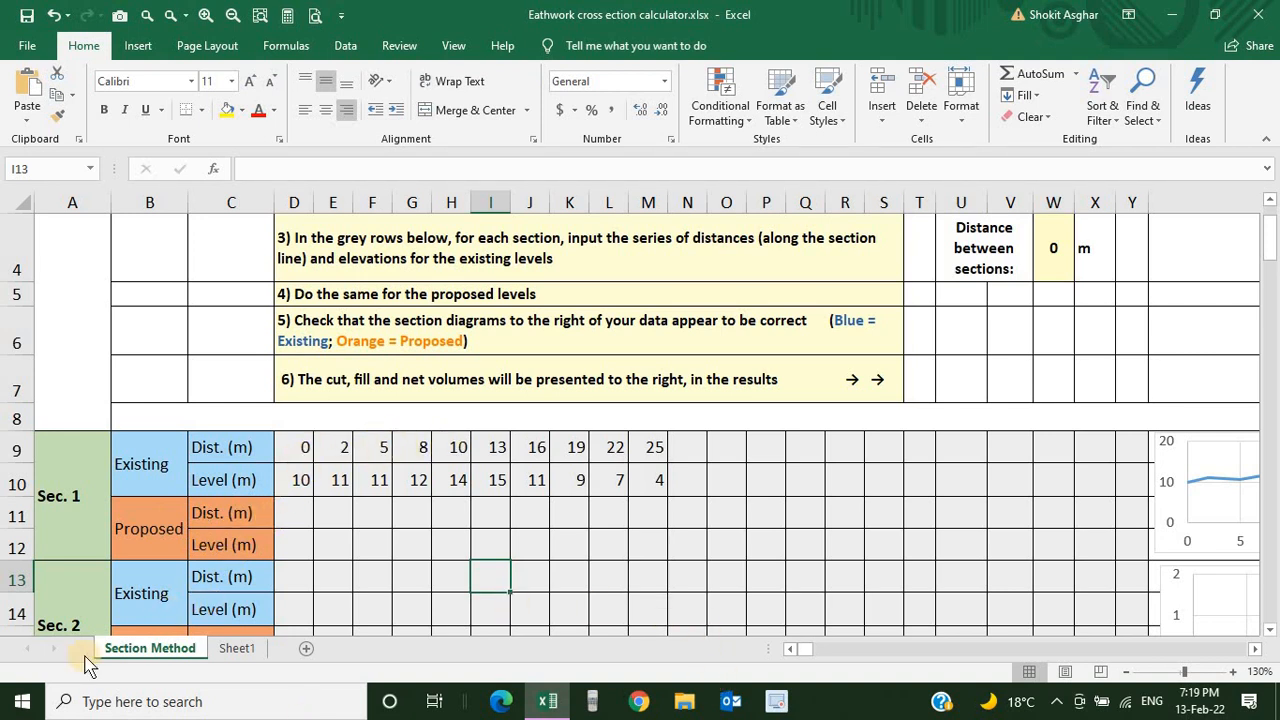
Consult the road cross-section drawing on Sheet1 and enter 1 as section 1's first proposed distance in D11
left_click(240, 649)
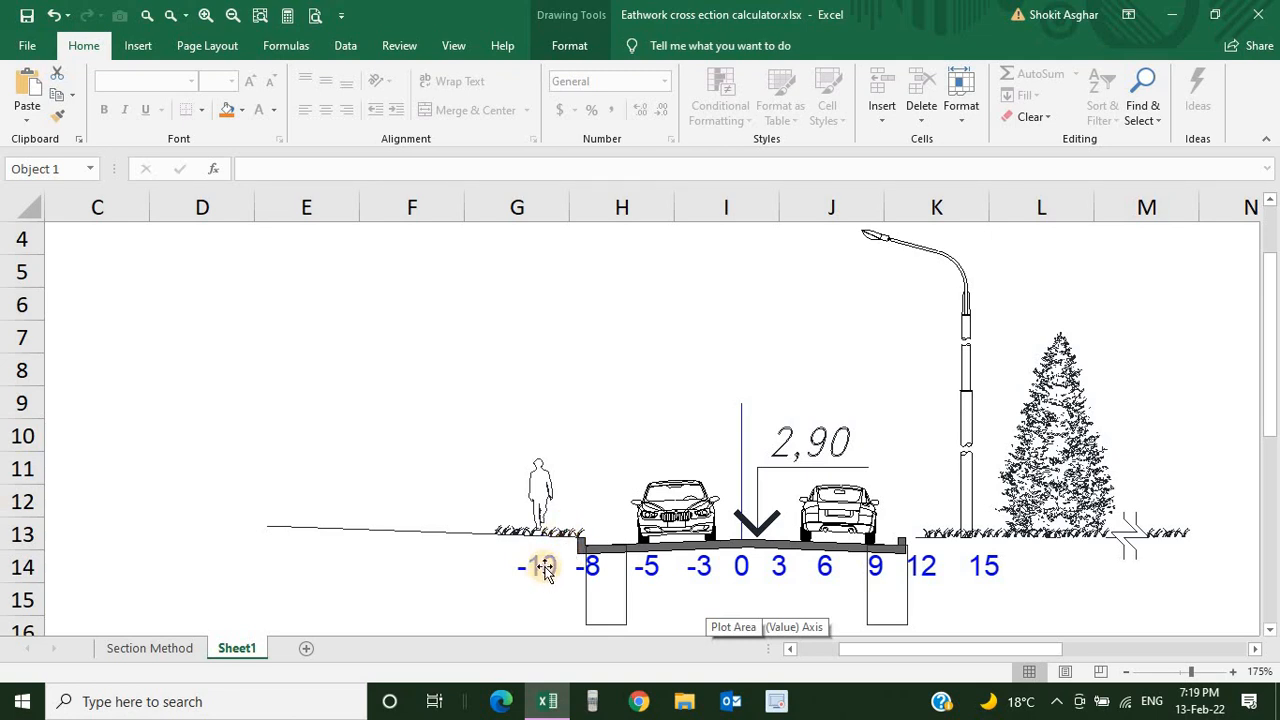
left_click(150, 648)
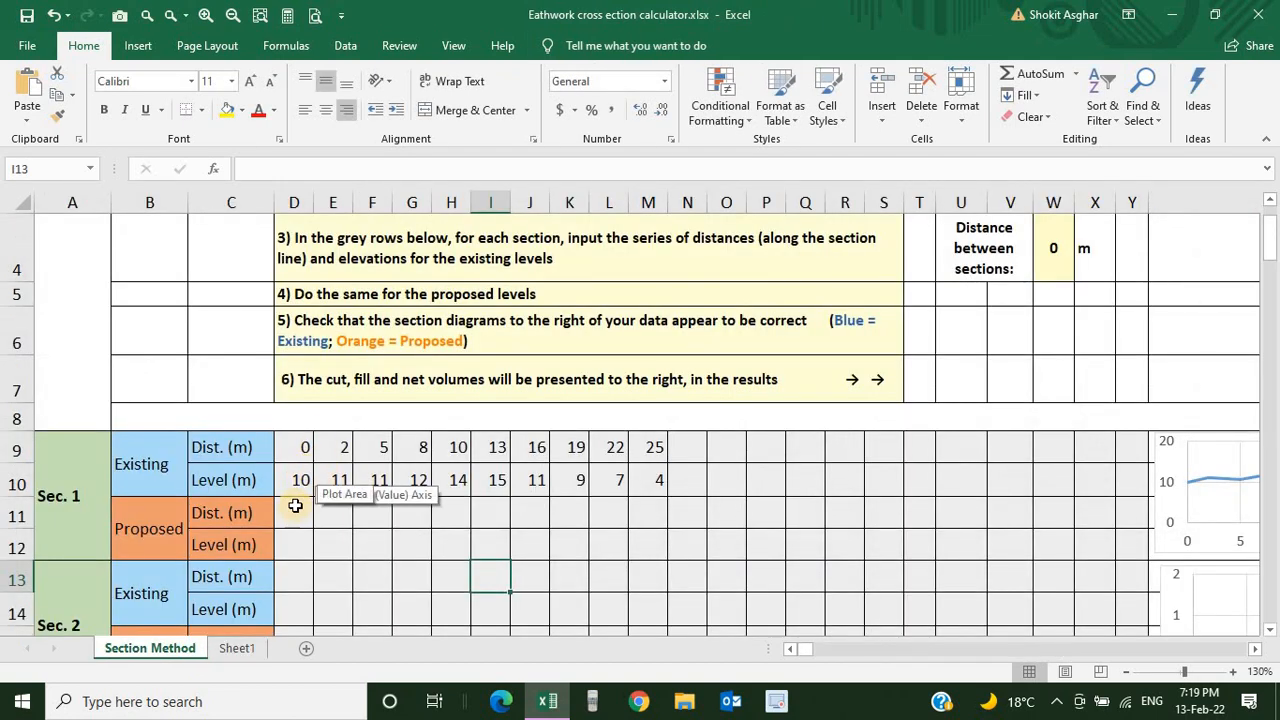
left_click(299, 511)
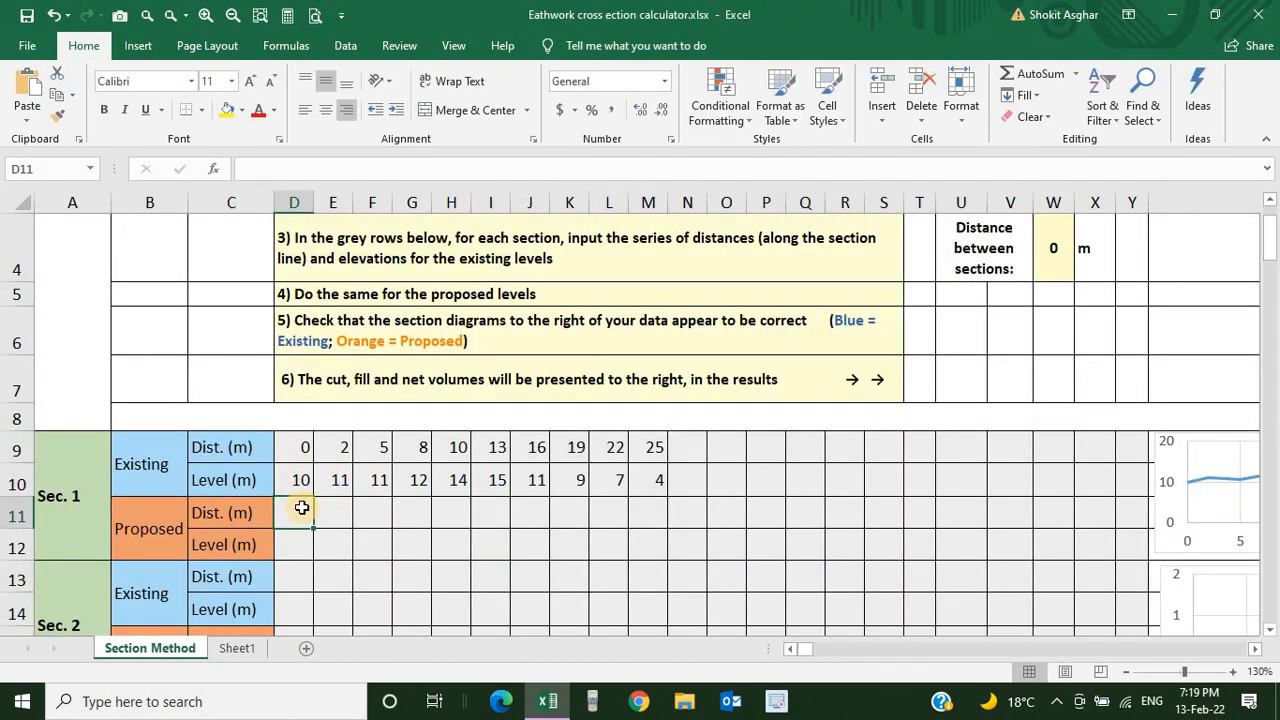
type("1")
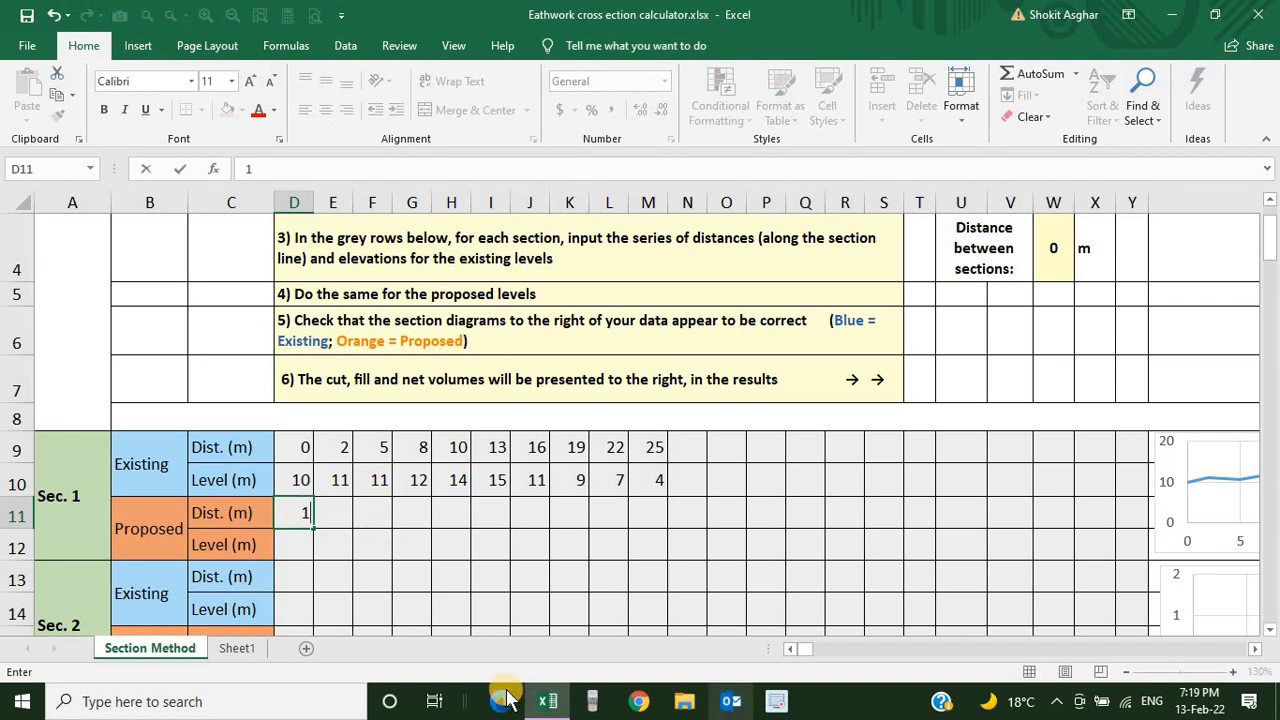
left_click(240, 650)
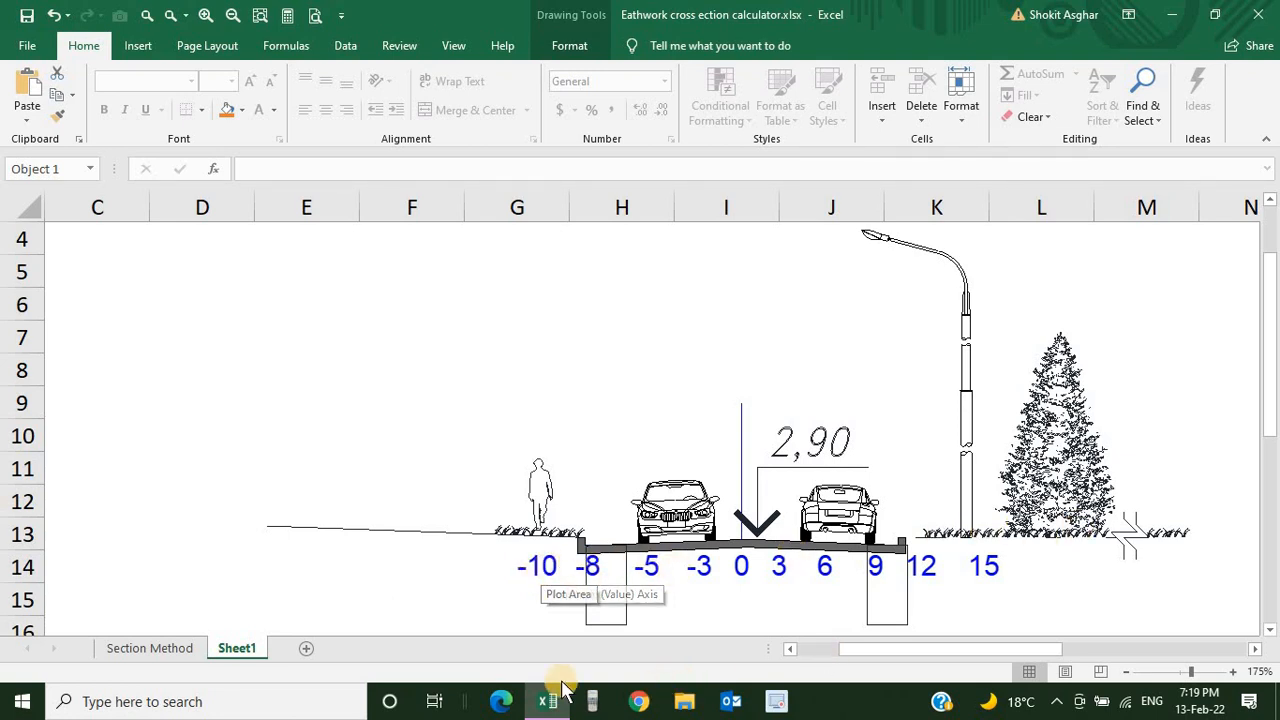
left_click(166, 650)
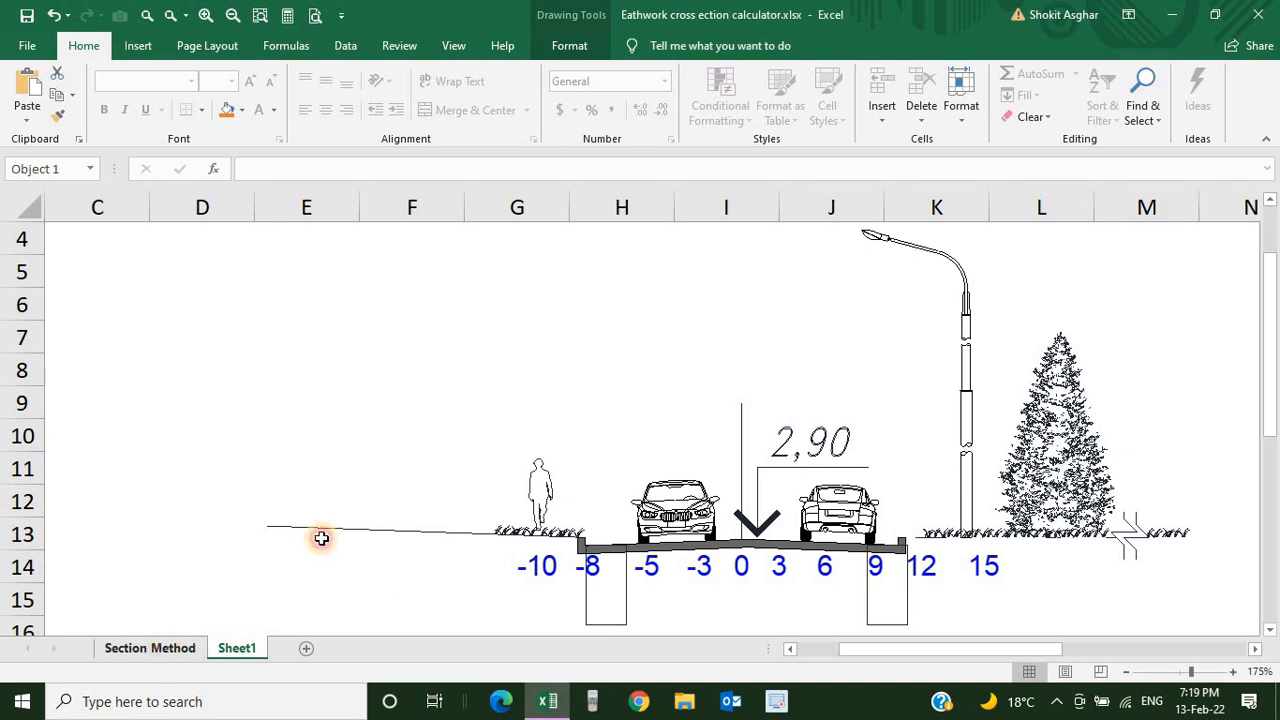
Continue section 1's proposed distances with 3, 6 and 9 in E11:G11
left_click(337, 513)
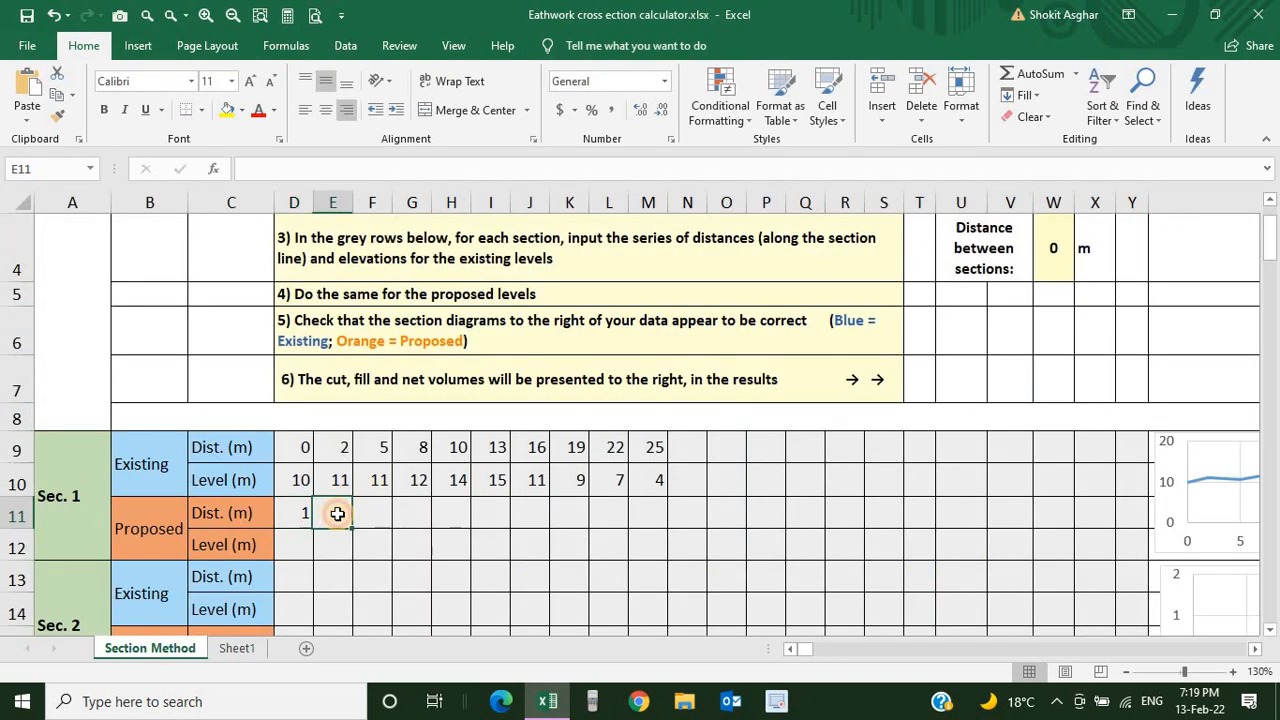
type("3")
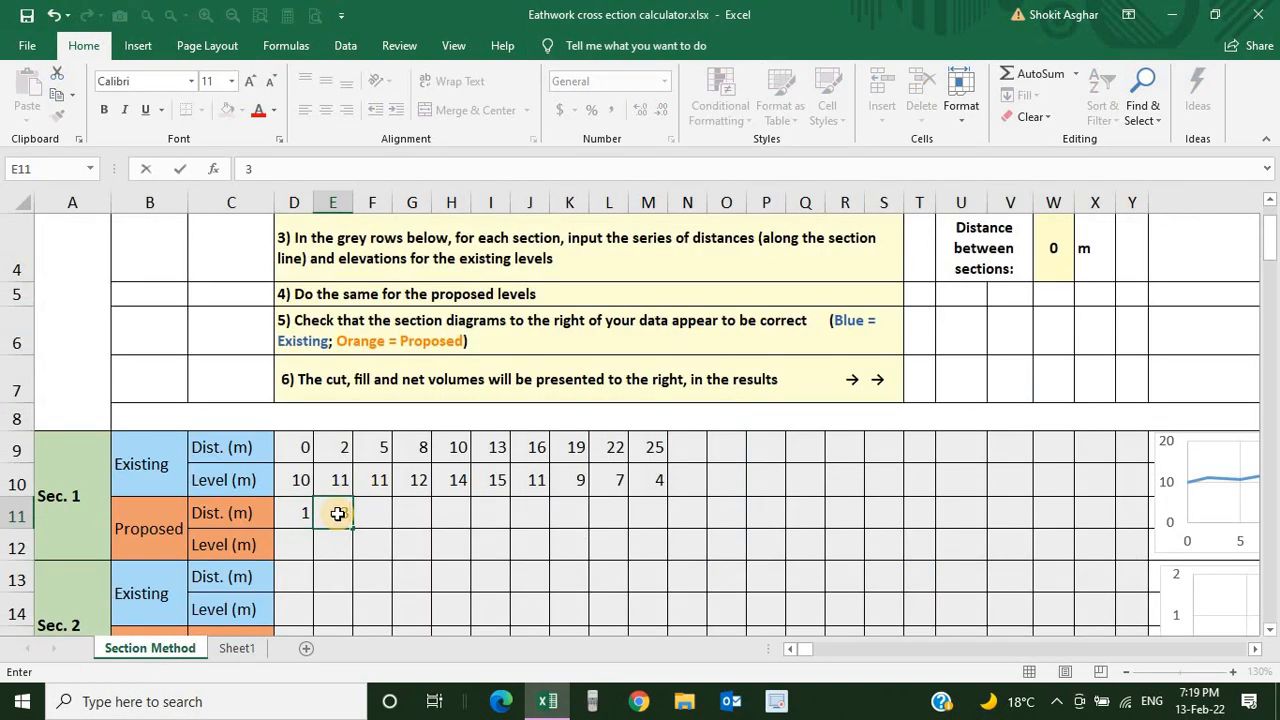
key("Tab")
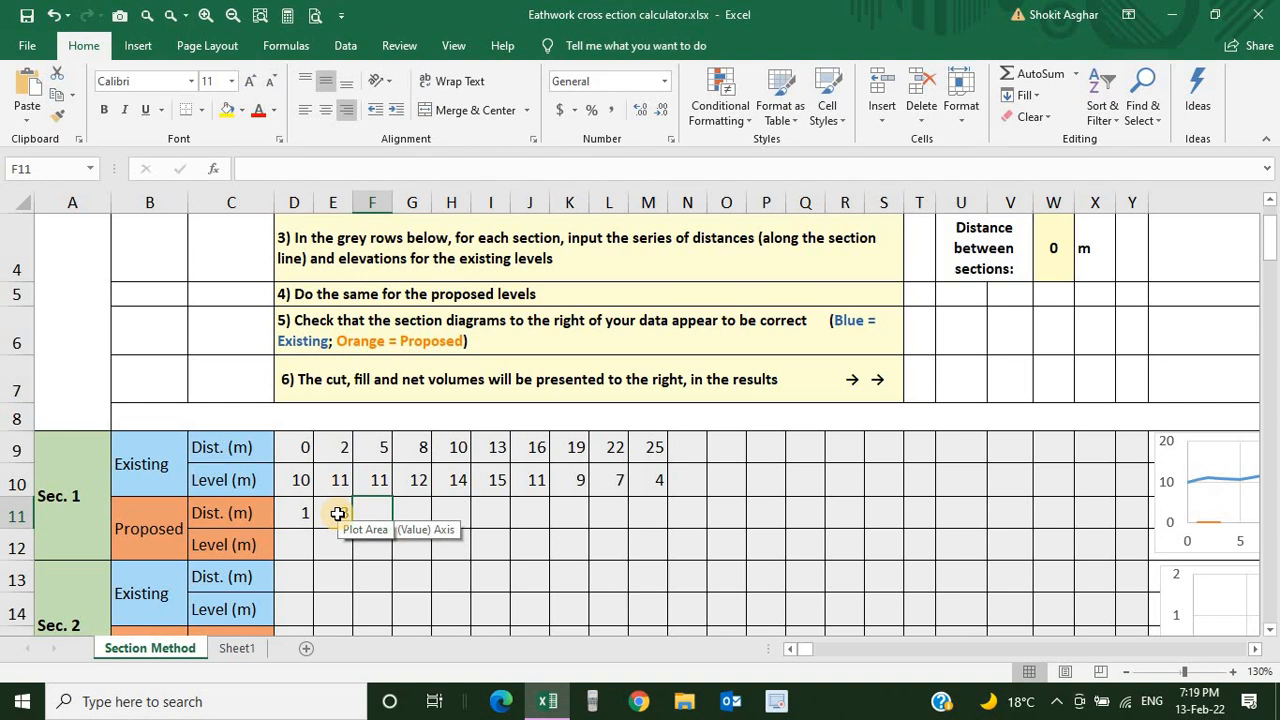
type("6")
key("Tab")
type("9")
key("Tab")
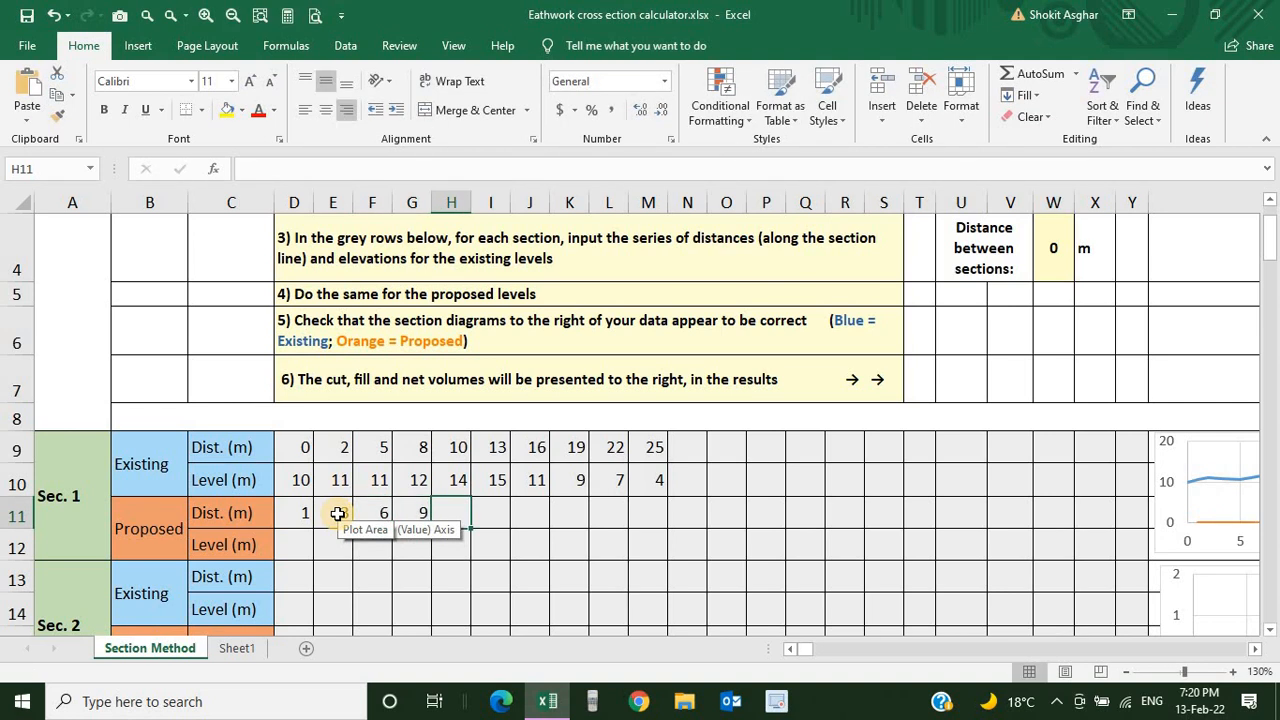
Add 12, 15 and 18 to section 1's proposed distances in H11:J11
type("12")
key("Tab")
type("15")
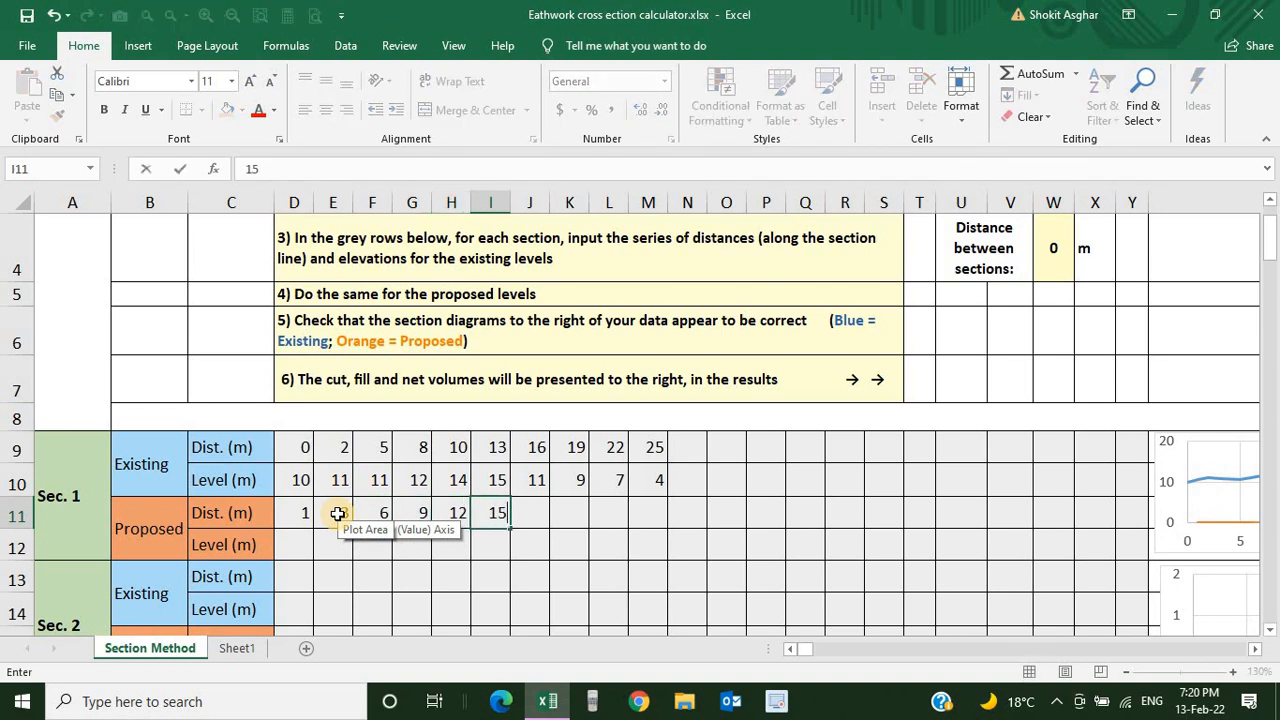
key("Tab")
type("18")
key("Tab")
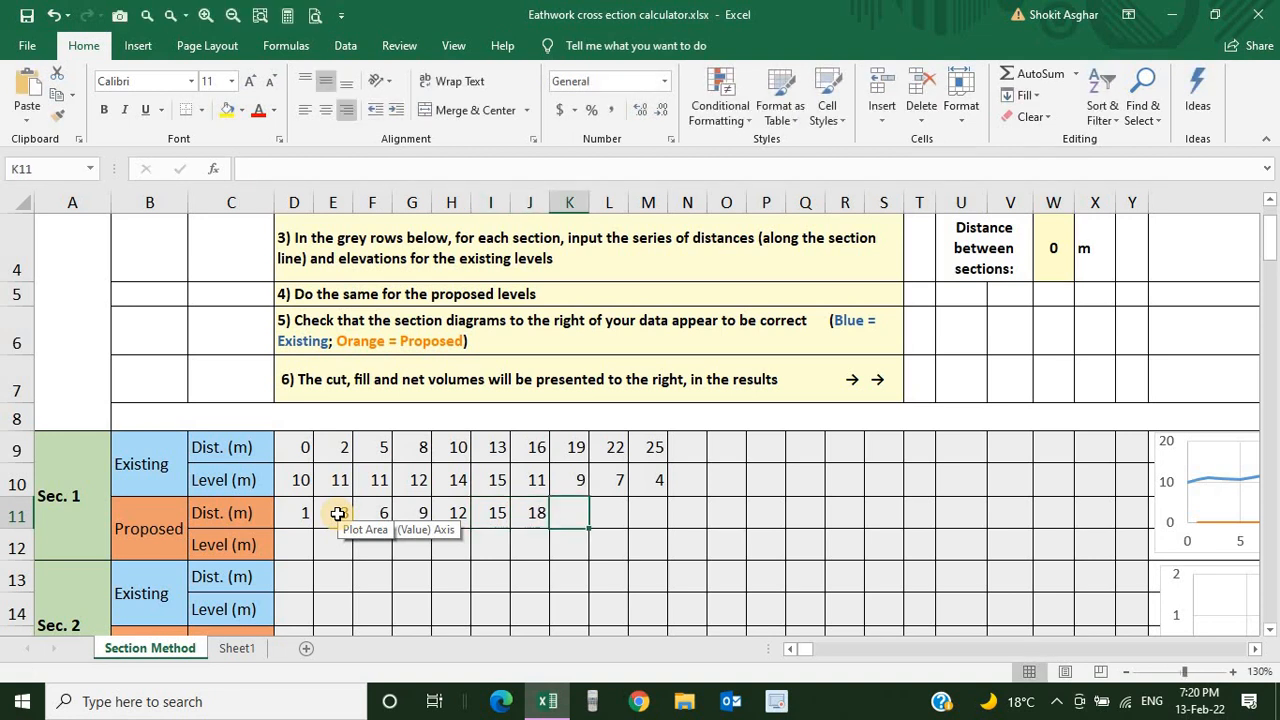
Complete section 1's proposed distances with 21 and 23 in K11:L11 and check the section diagram
type("21")
key("Tab")
type("23")
key("Down")
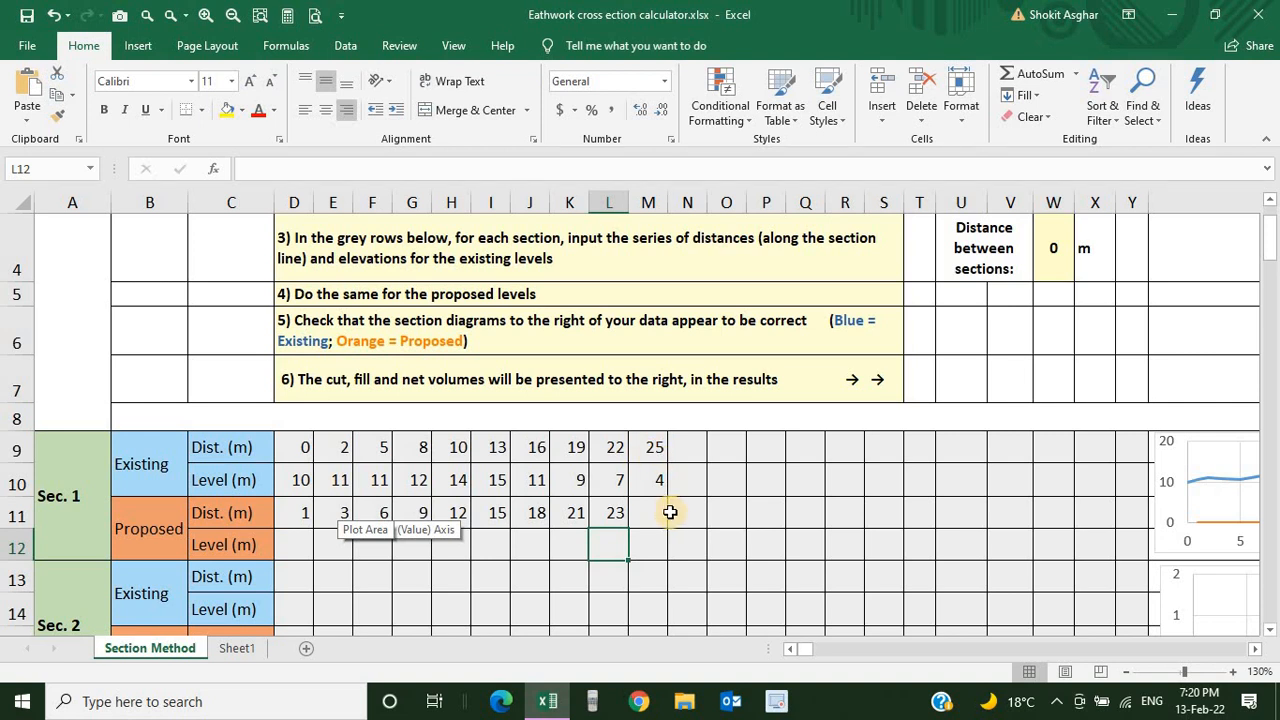
left_click(698, 513)
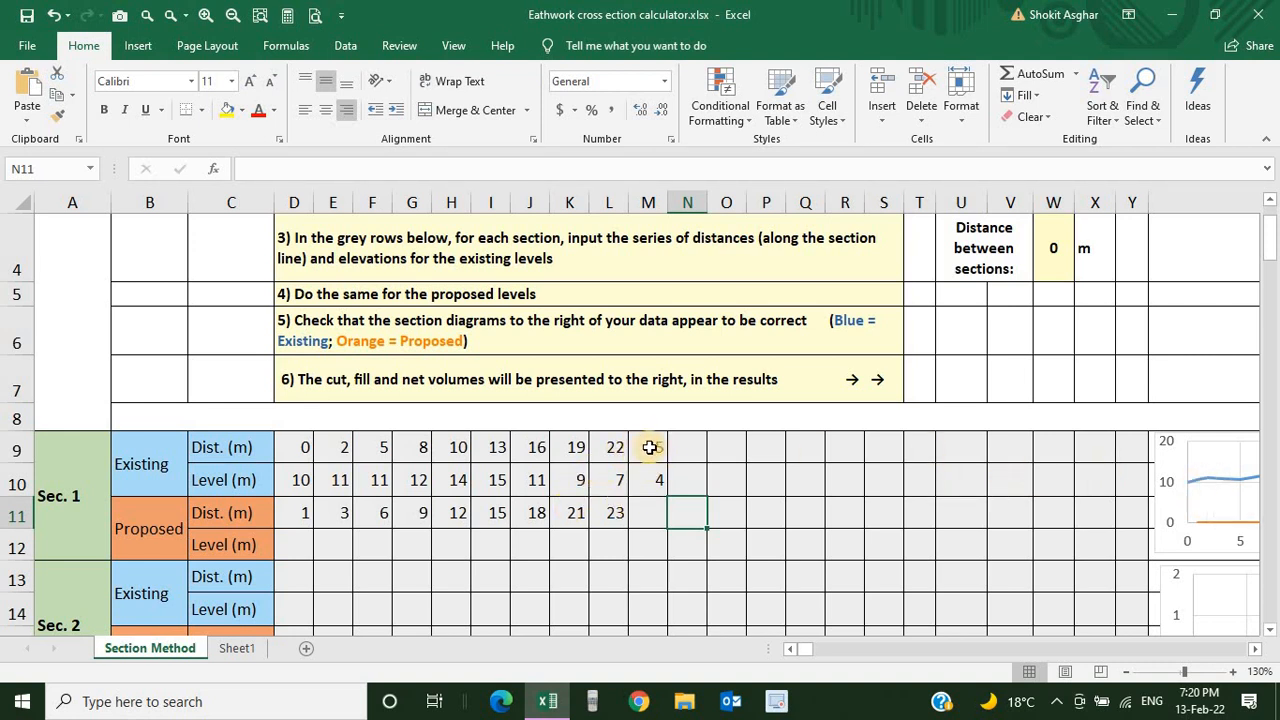
scroll(1256, 654, "right", 5)
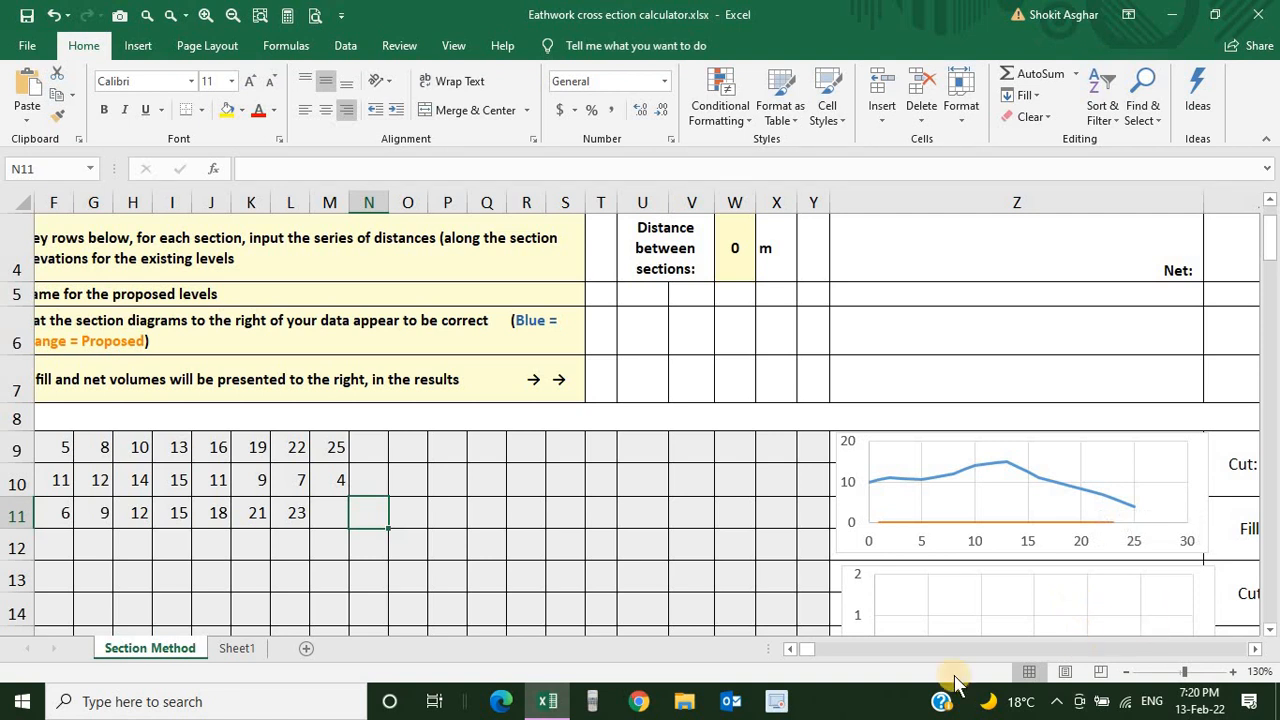
scroll(789, 650, "left", 5)
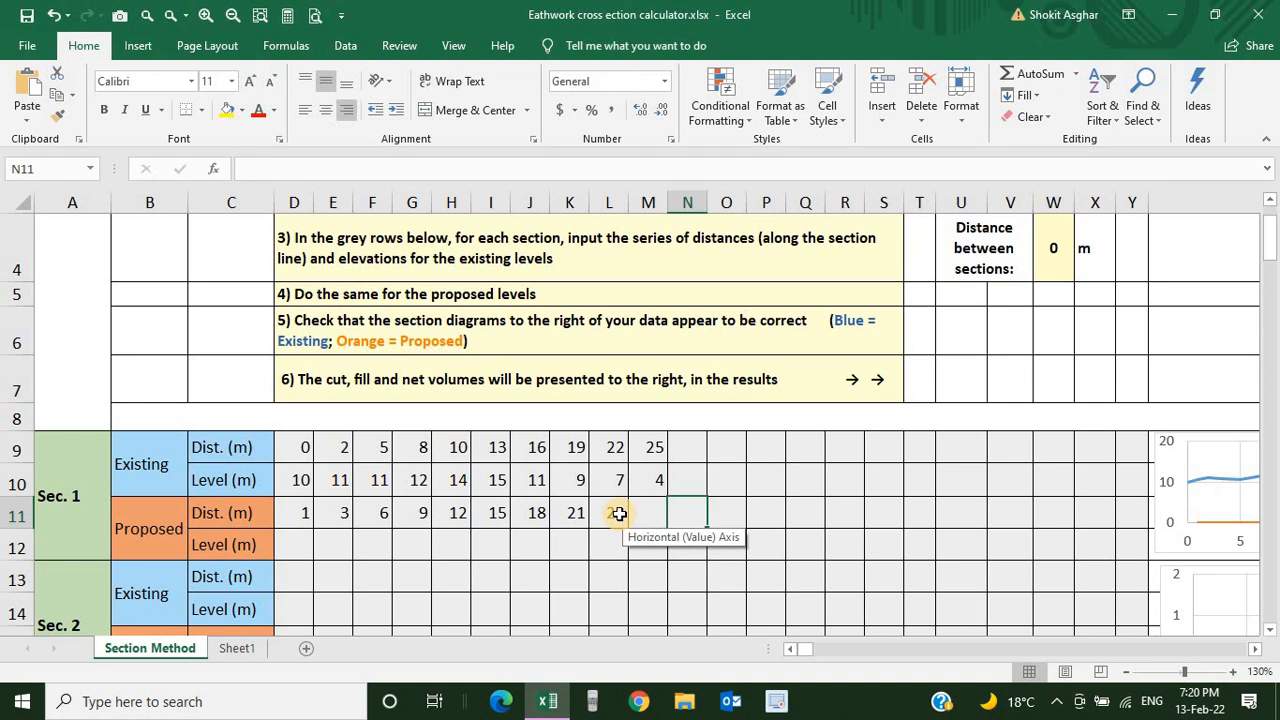
Enter 10, 10.1 and 12 as section 1's first proposed levels in D12:F12
left_click(300, 552)
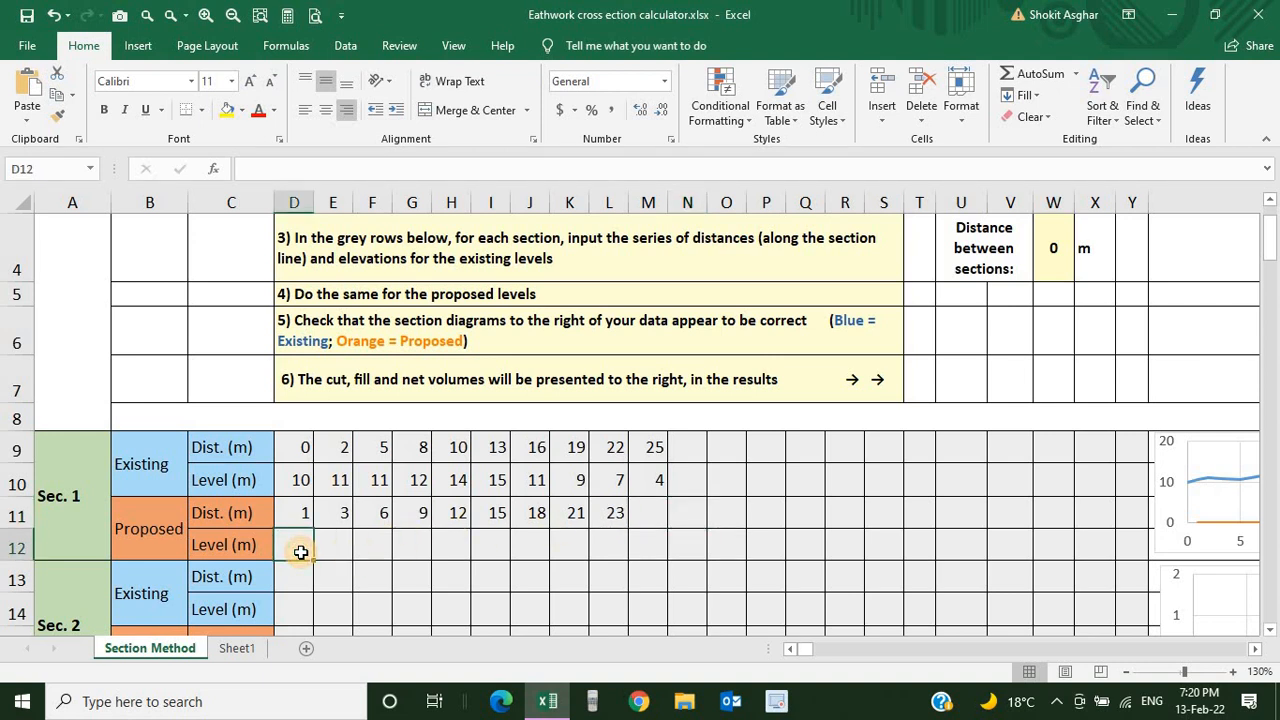
type("10")
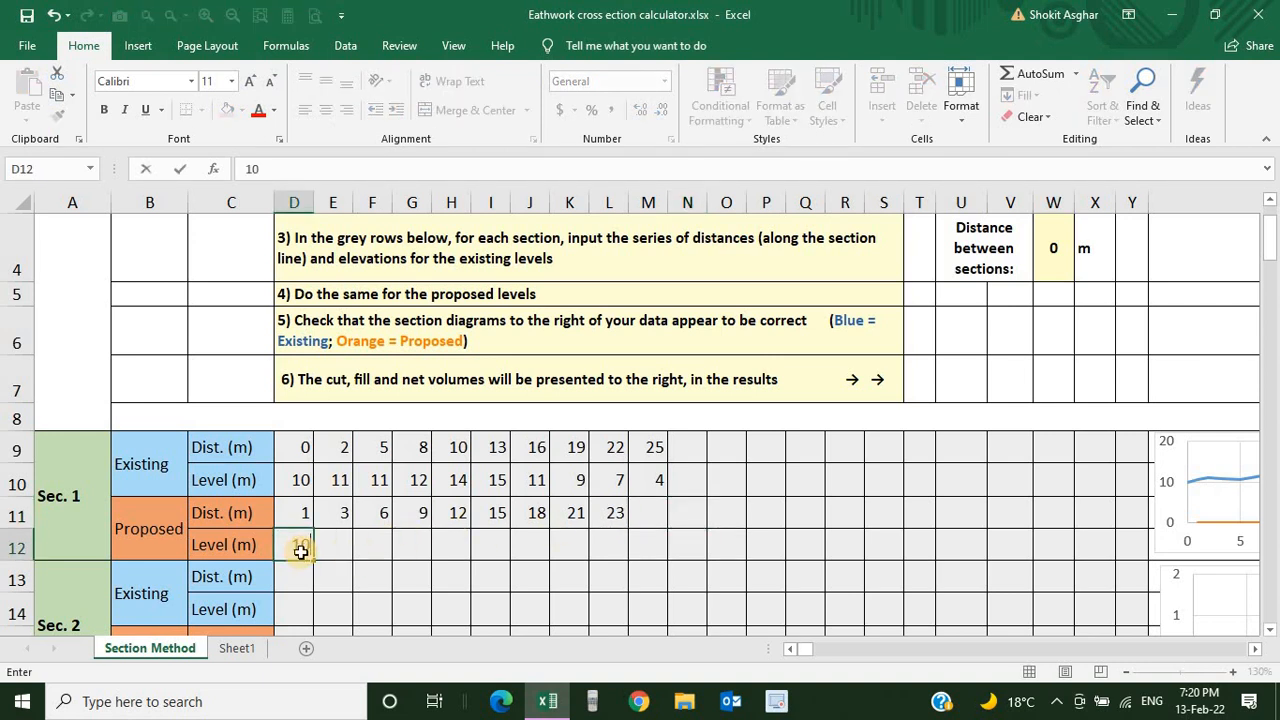
key("Tab")
type("10.1")
key("Tab")
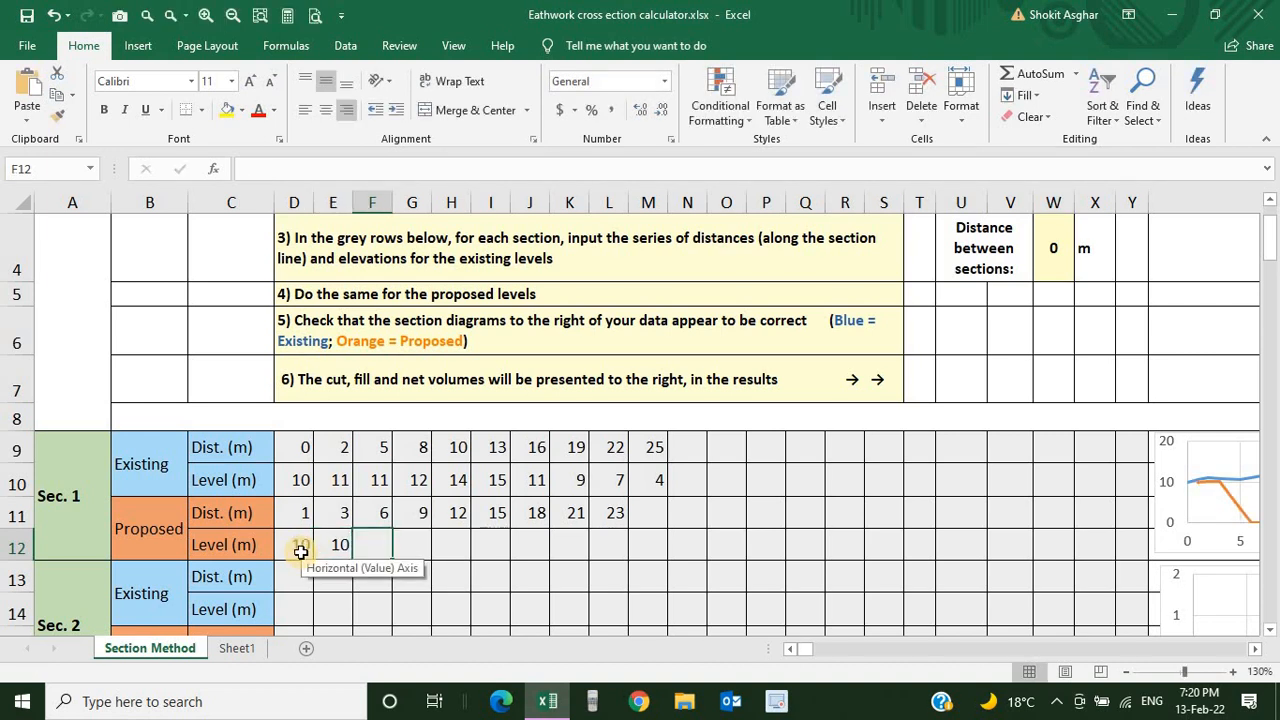
type("12")
key("Tab")
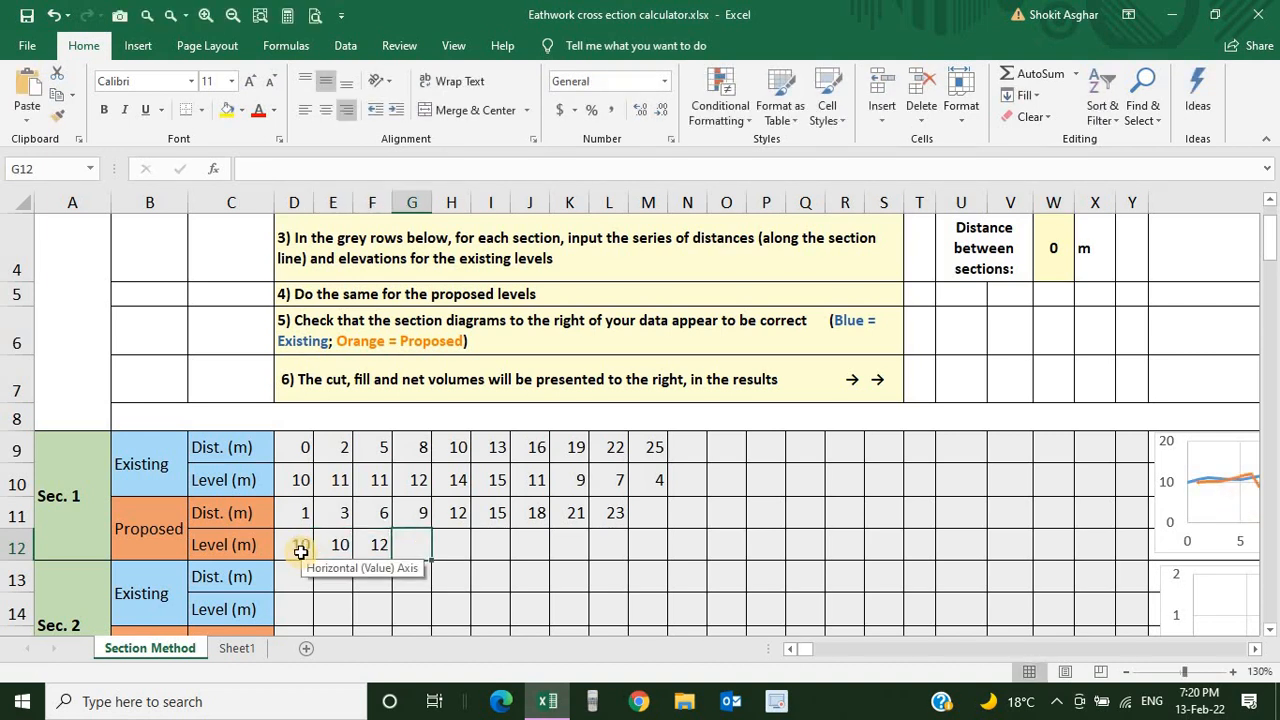
Continue section 1's proposed levels with 11, 9 and 8 in G12:I12
type("11")
key("Tab")
type("9")
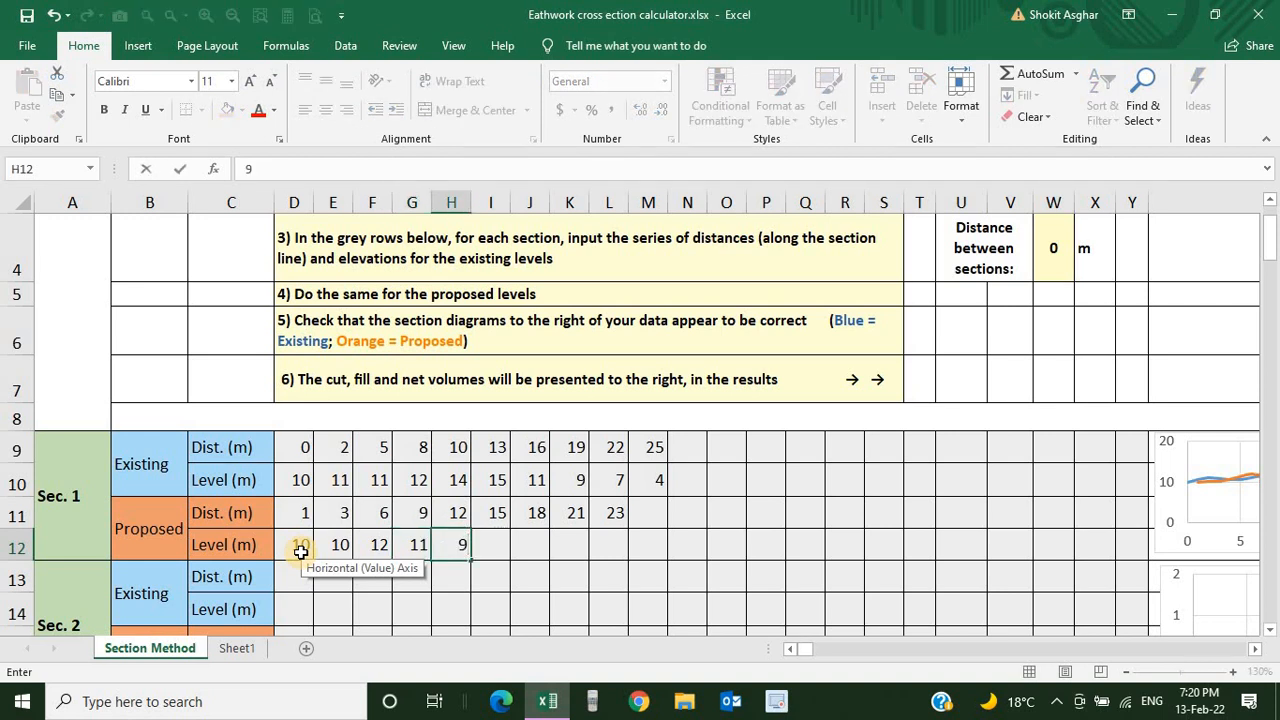
key("Tab")
type("8")
key("Tab")
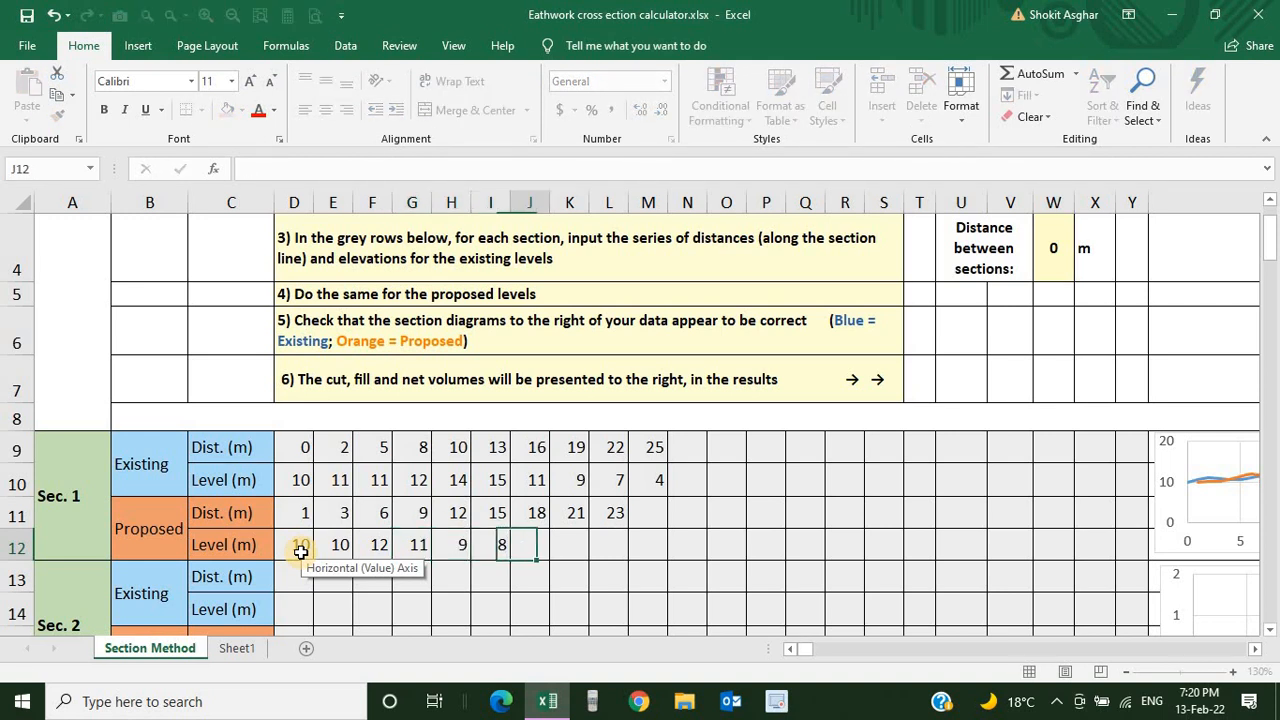
Complete section 1's proposed levels with 10, 12 and 14 in J12:L12
type("10")
key("Tab")
type("1")
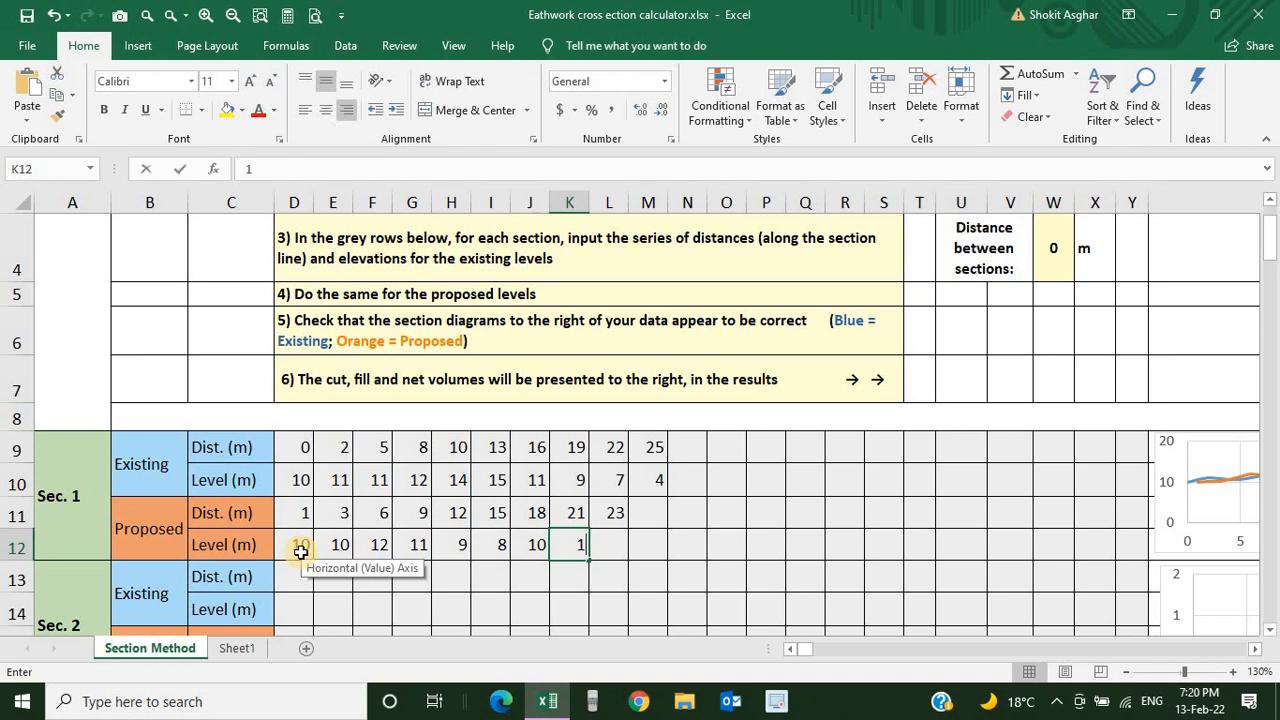
type("2")
key("Tab")
type("14")
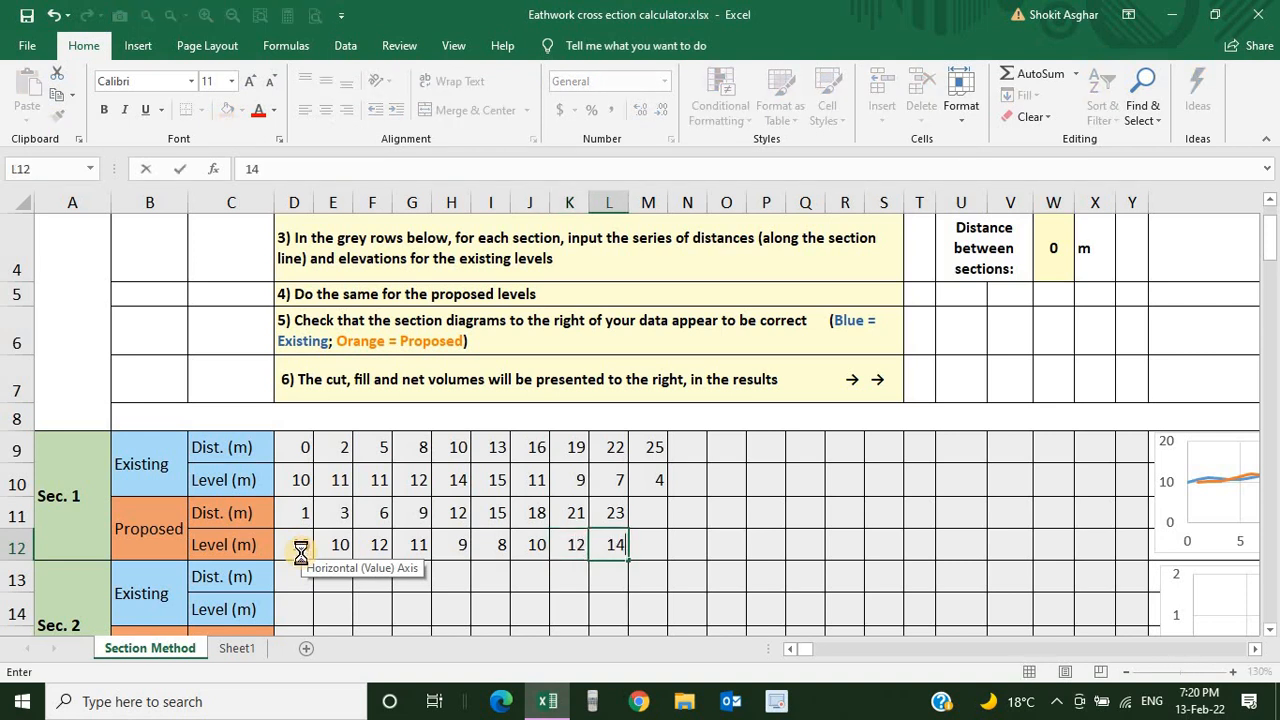
key("Tab")
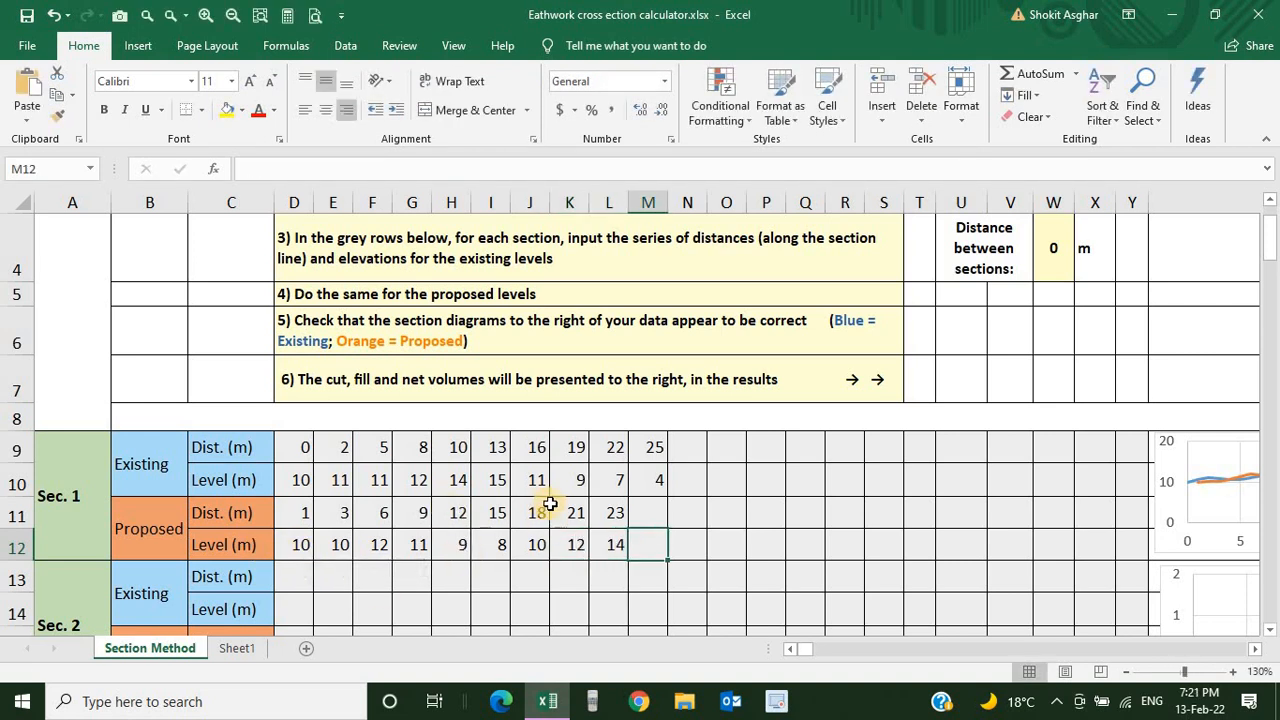
Examine section 1's diagram of existing and proposed levels and its computed cut and fill areas
scroll(654, 489, "down", 1, "ctrl")
scroll(800, 465, "down", 1, "ctrl")
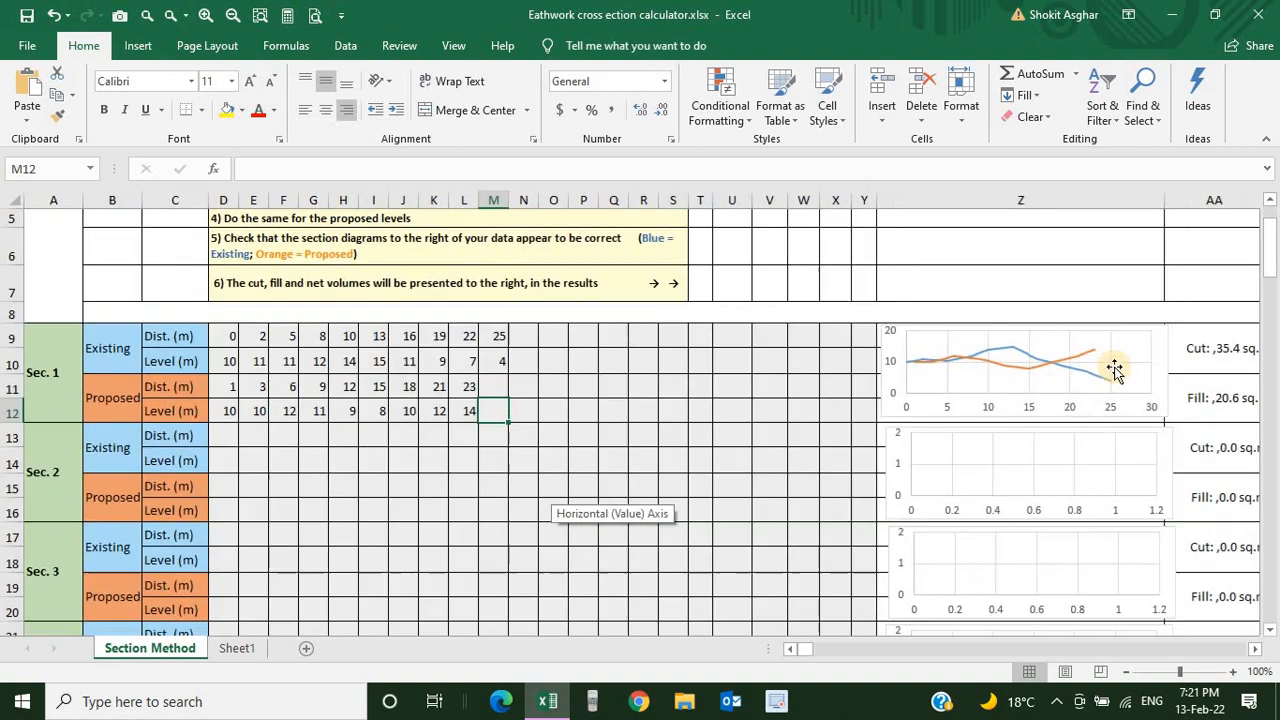
scroll(1074, 362, "up", 1, "ctrl")
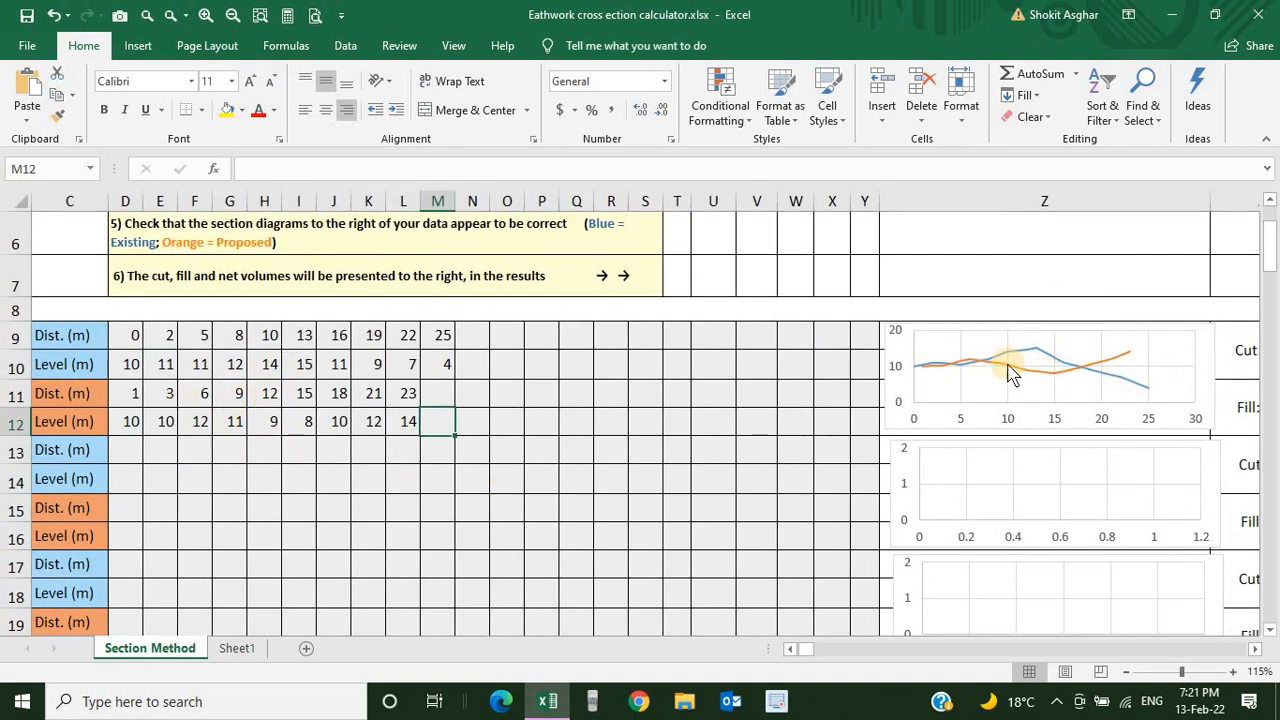
mouse_move(1018, 360)
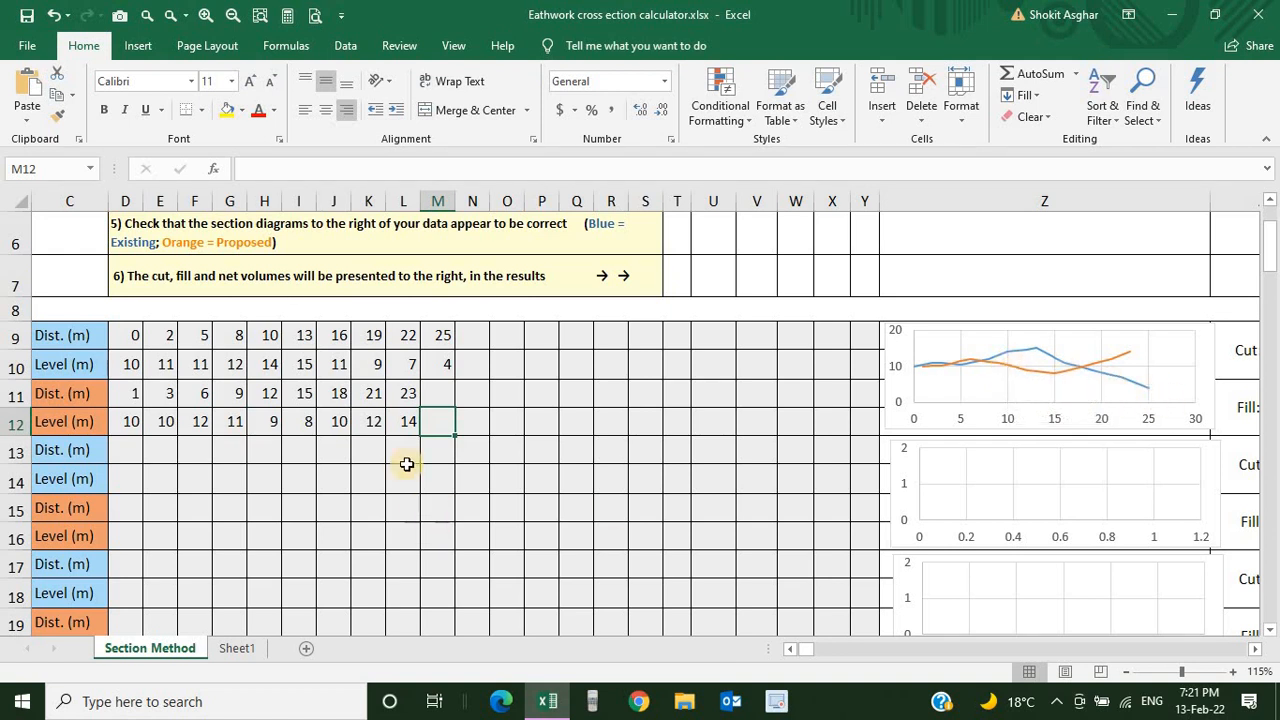
left_click(535, 393)
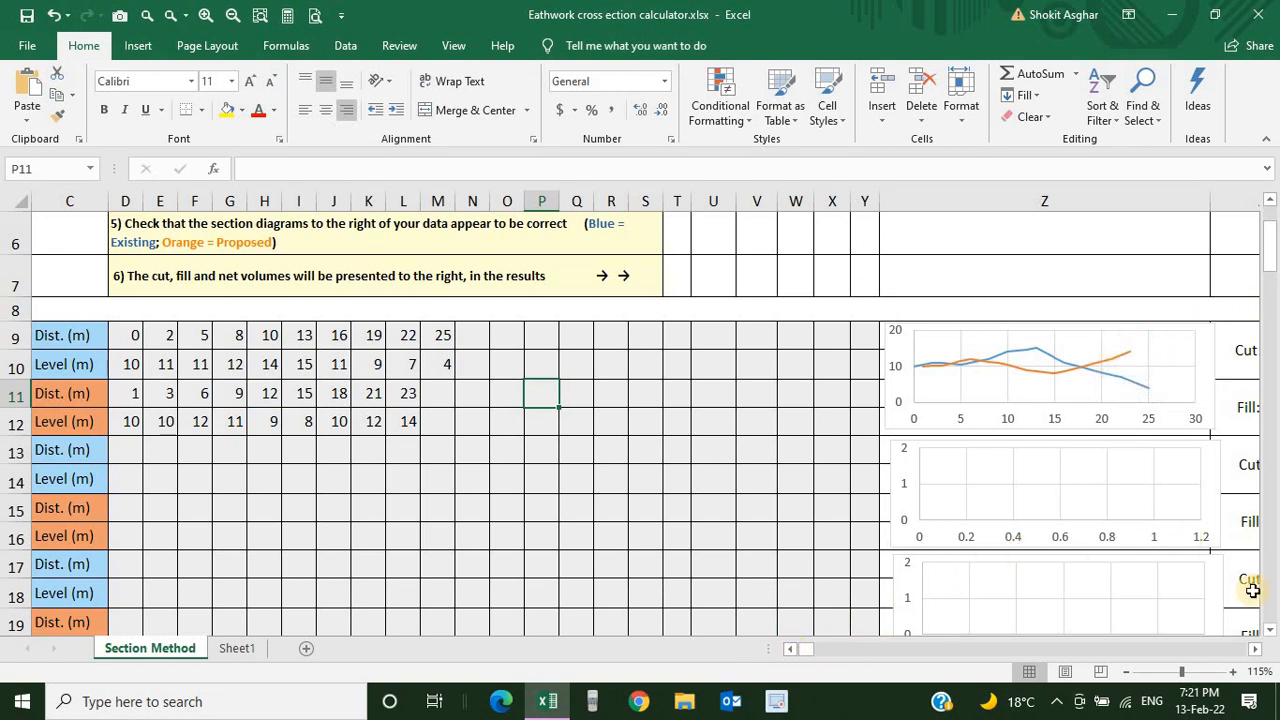
left_click(1257, 652)
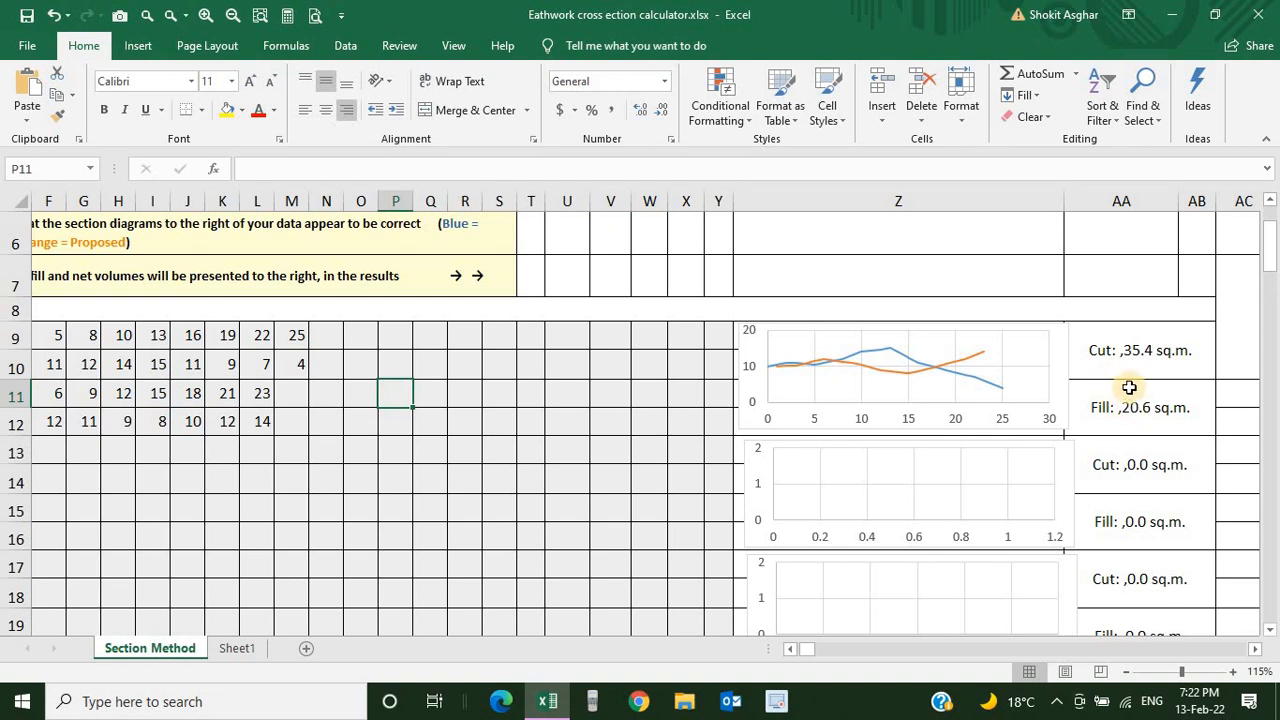
left_click(791, 649)
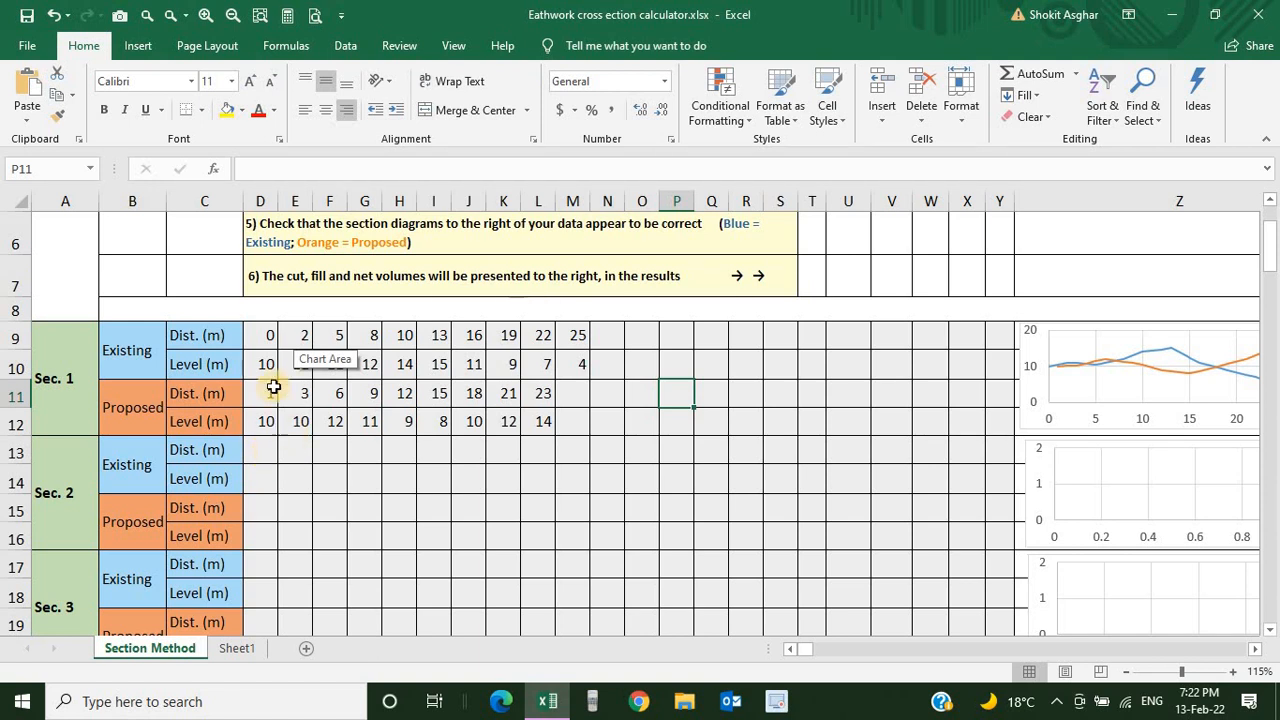
Copy section 1's existing distances from D9:M9 into section 2's existing distance row, starting at D13
left_click_drag(265, 335, 608, 334)
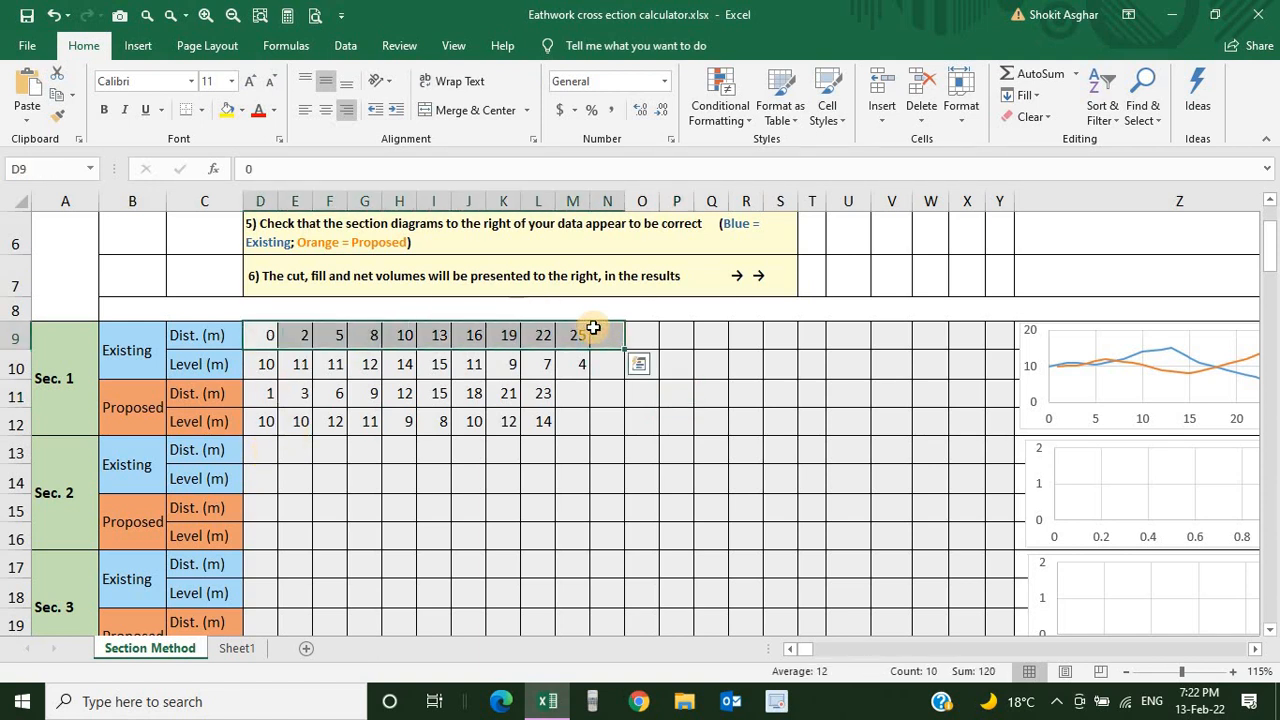
left_click_drag(268, 339, 557, 340)
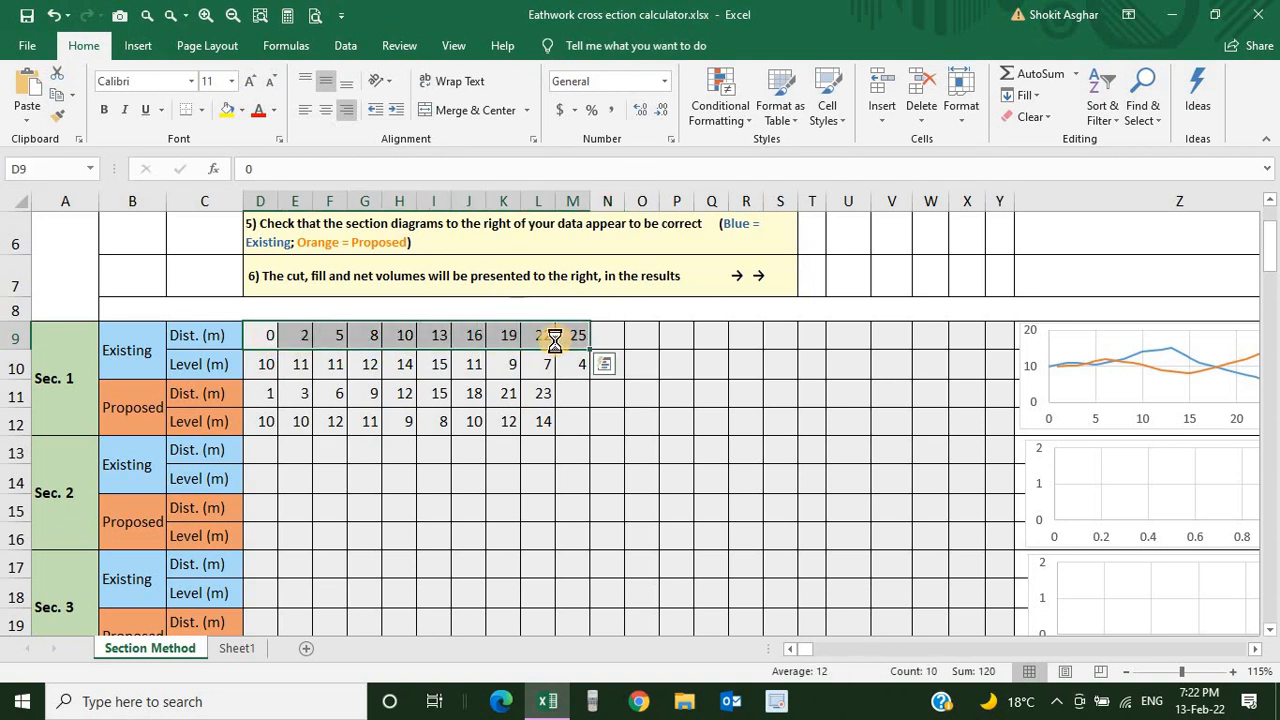
key("ctrl+c")
left_click(262, 453)
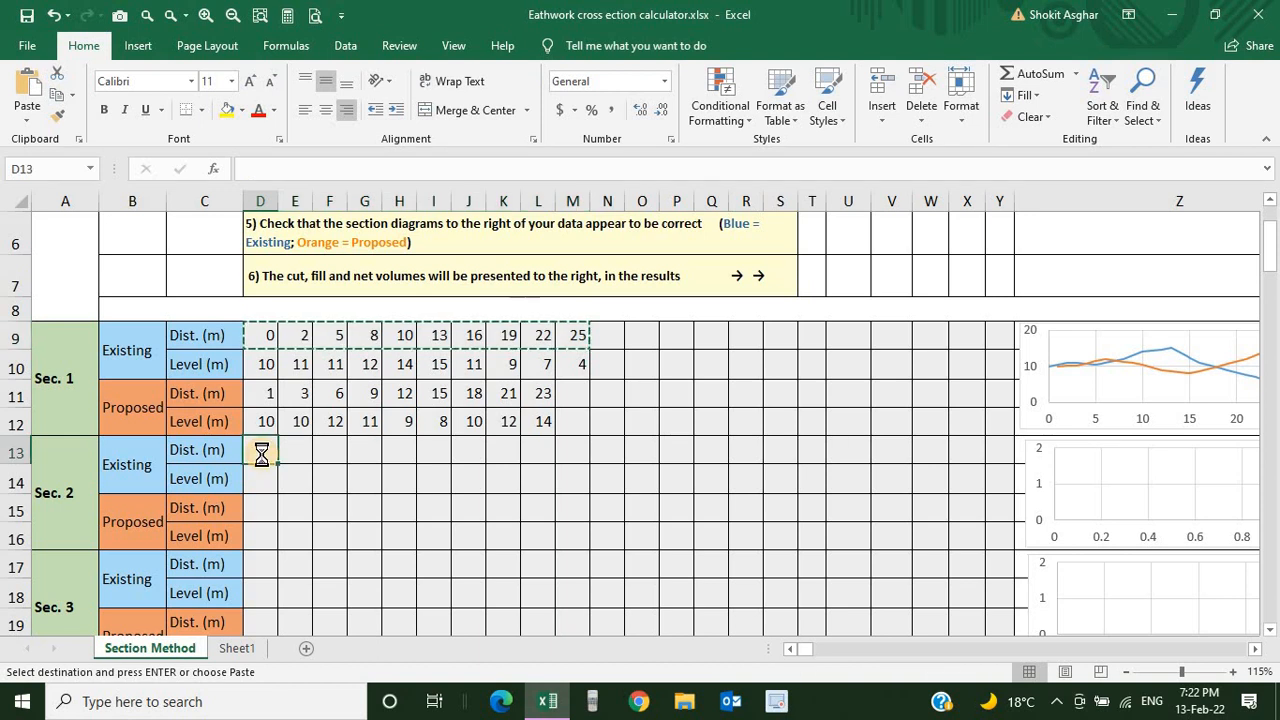
key("ctrl+v")
left_click(398, 508)
left_click(575, 452)
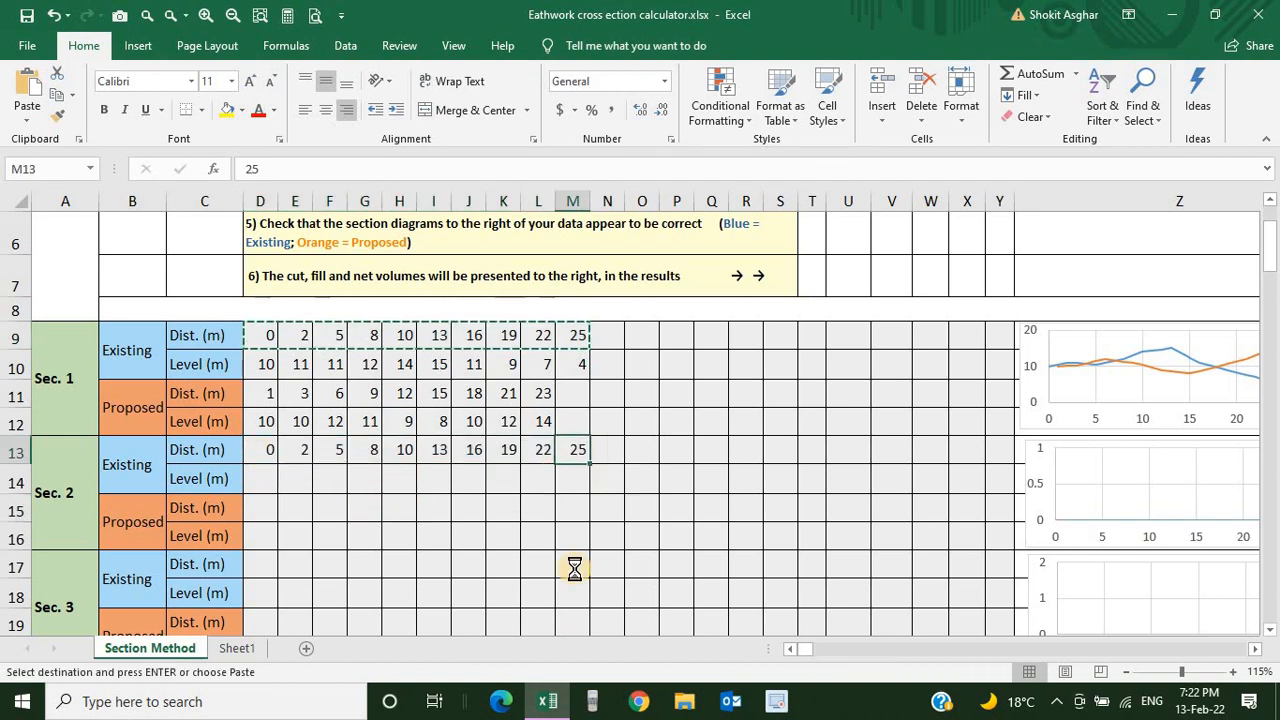
Clear the last existing distance of section 2 in M13 and change the distance in K13 to 18.5
key("Delete")
left_click(509, 451)
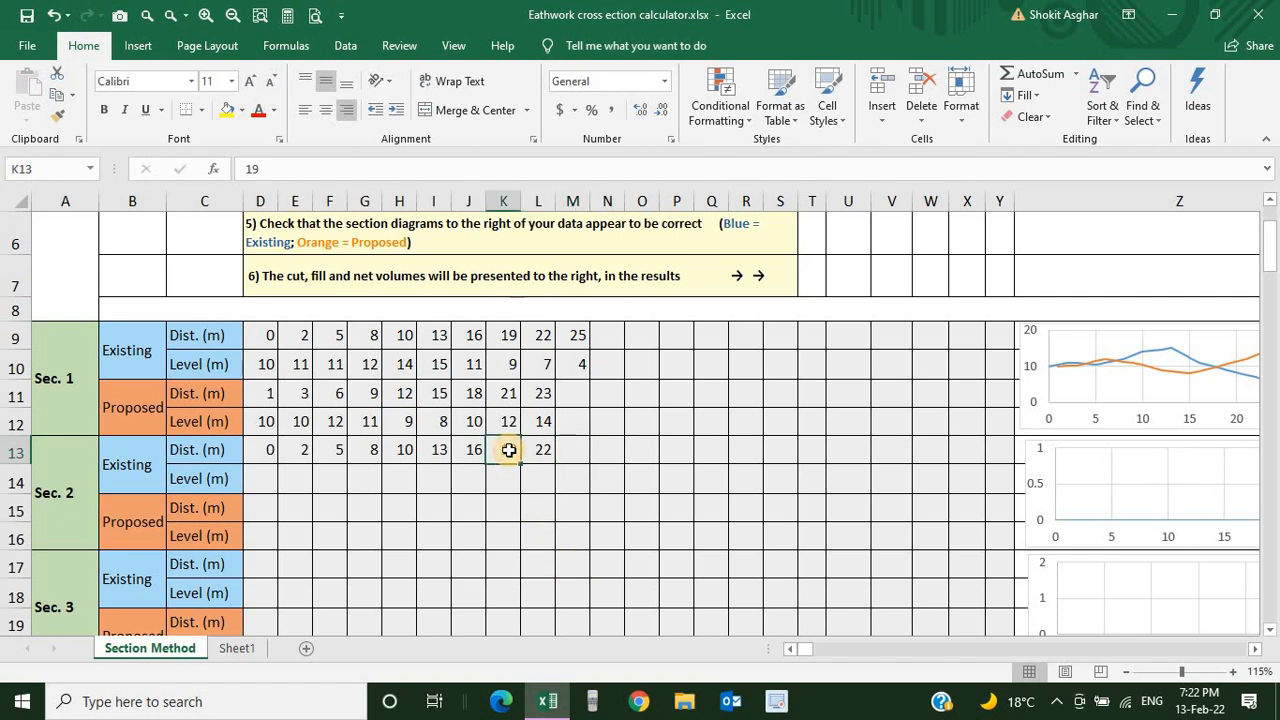
type("1")
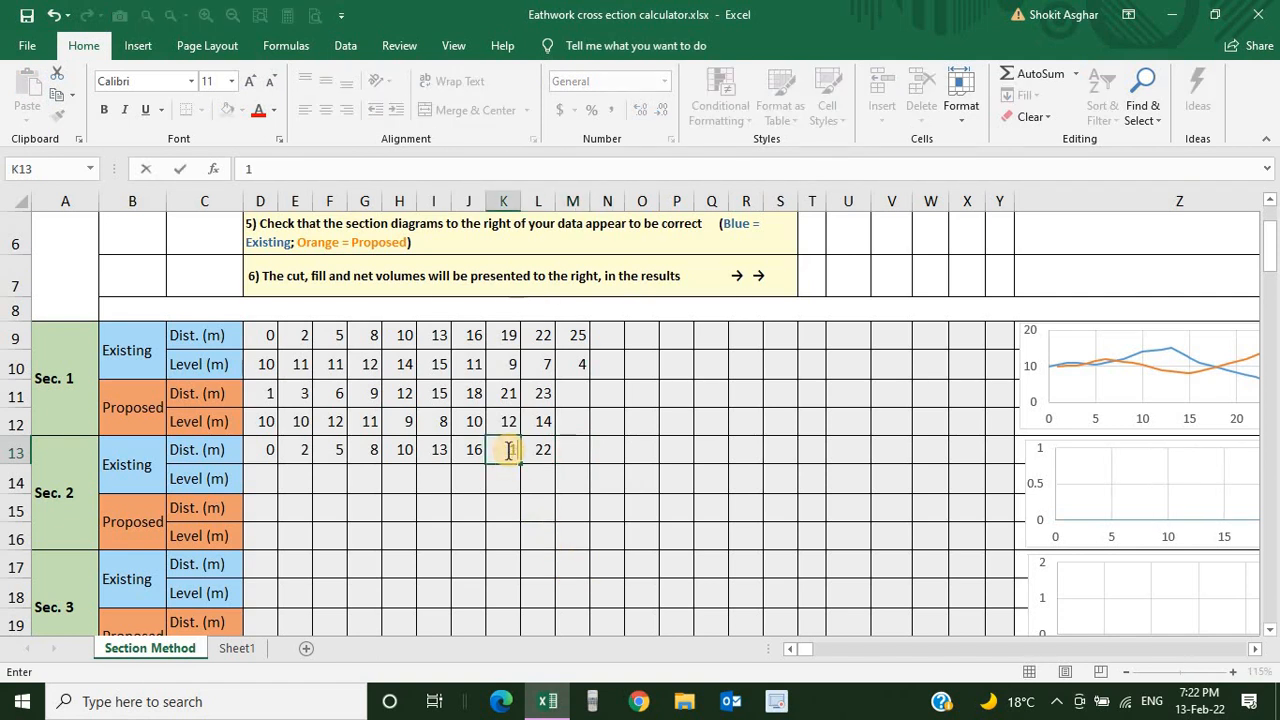
type("8.5")
key("Return")
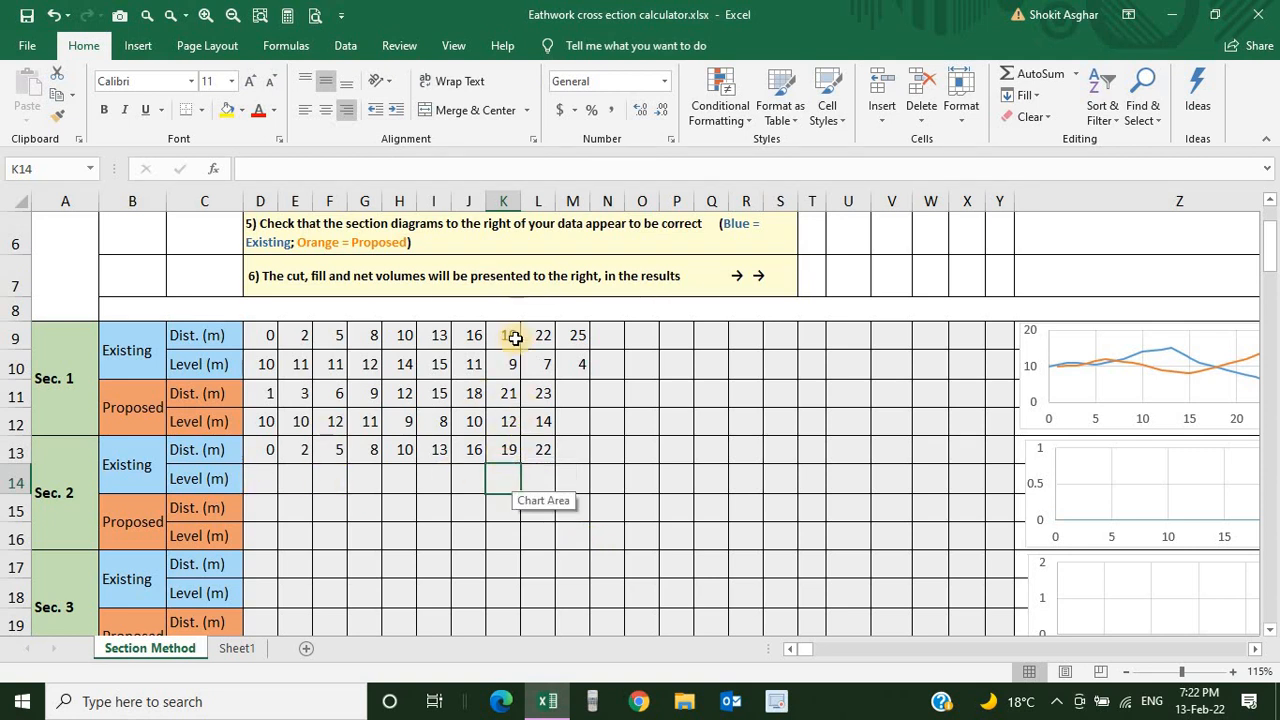
Start section 2's existing levels with 2, 3, 4 and 2 in D14:G14
left_click(262, 480)
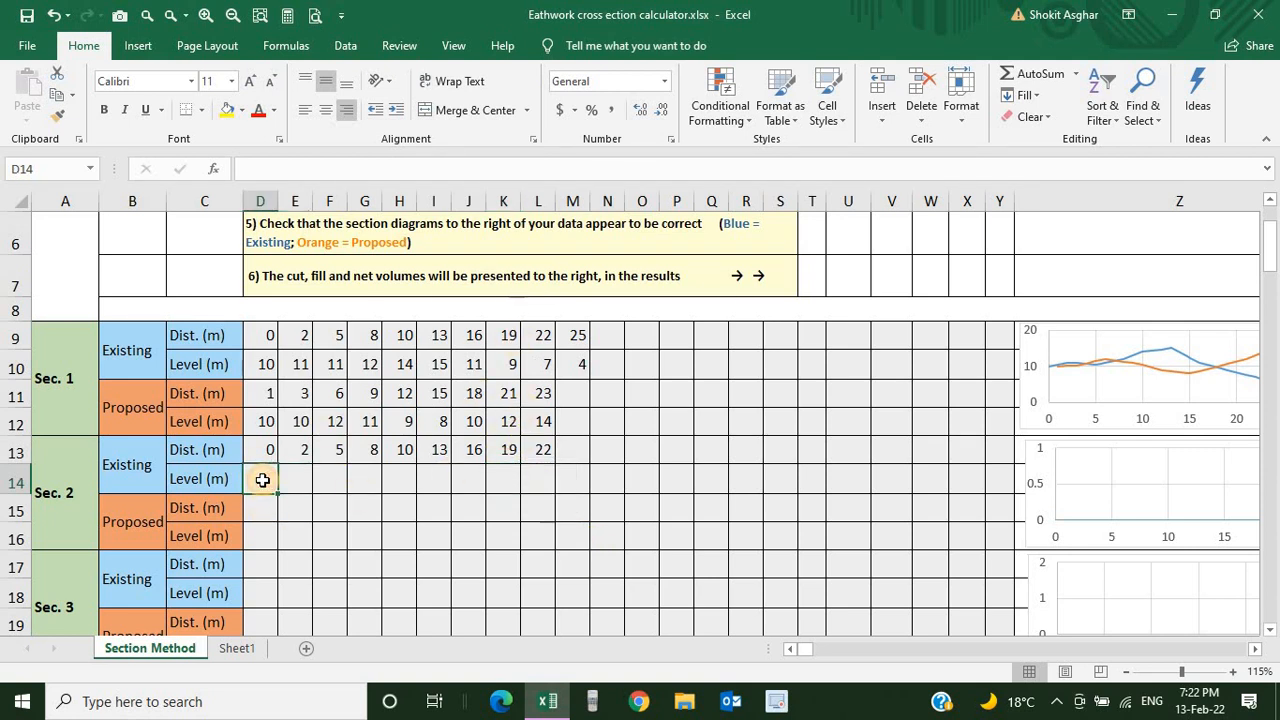
type("2")
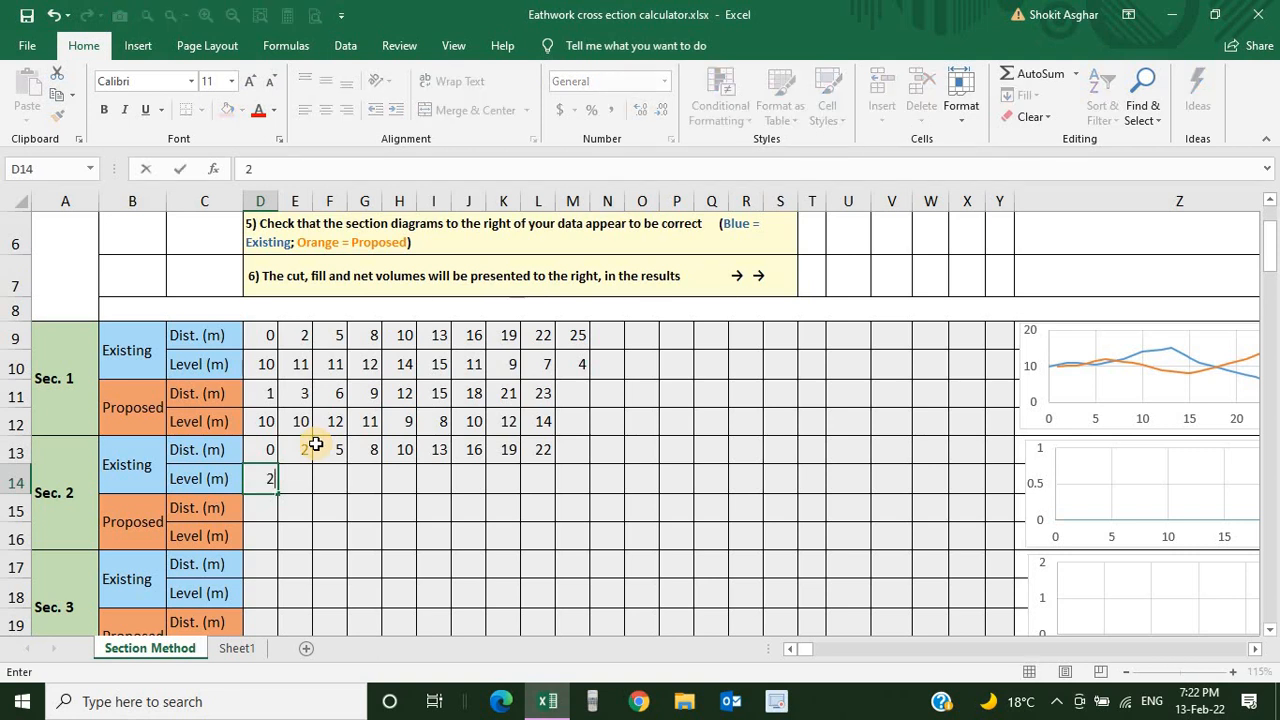
key("Tab")
type("3")
key("Tab")
type("4")
key("Tab")
type("2")
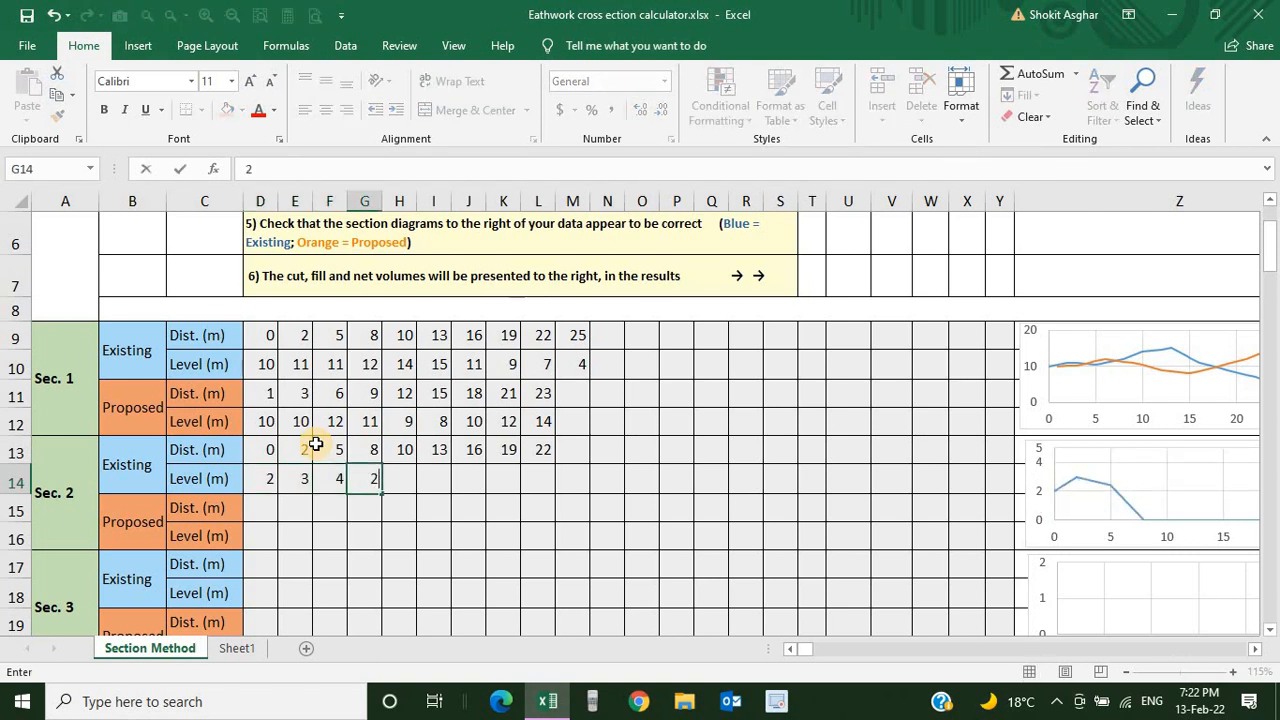
key("Tab")
Complete section 2's existing levels with 14, 4, 5, 15 and 14 in H14:L14
type("14")
key("Tab")
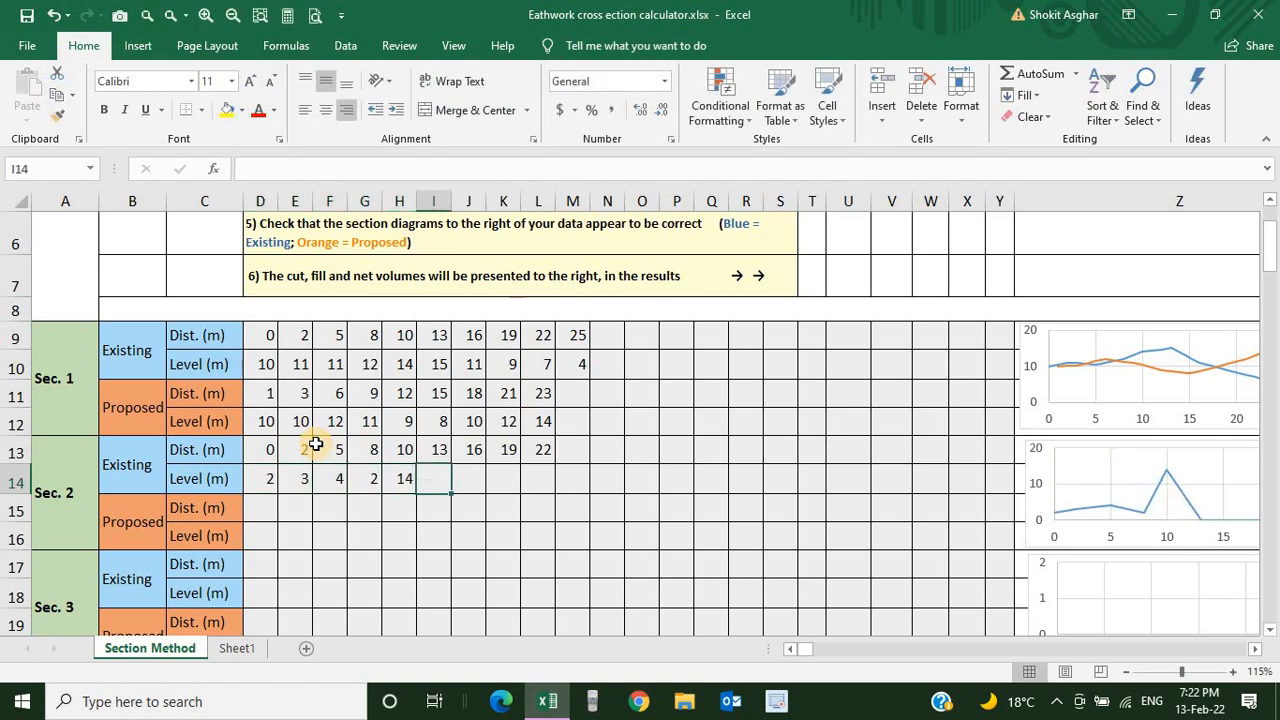
type("4")
key("Tab")
type("5")
key("Tab")
type("15")
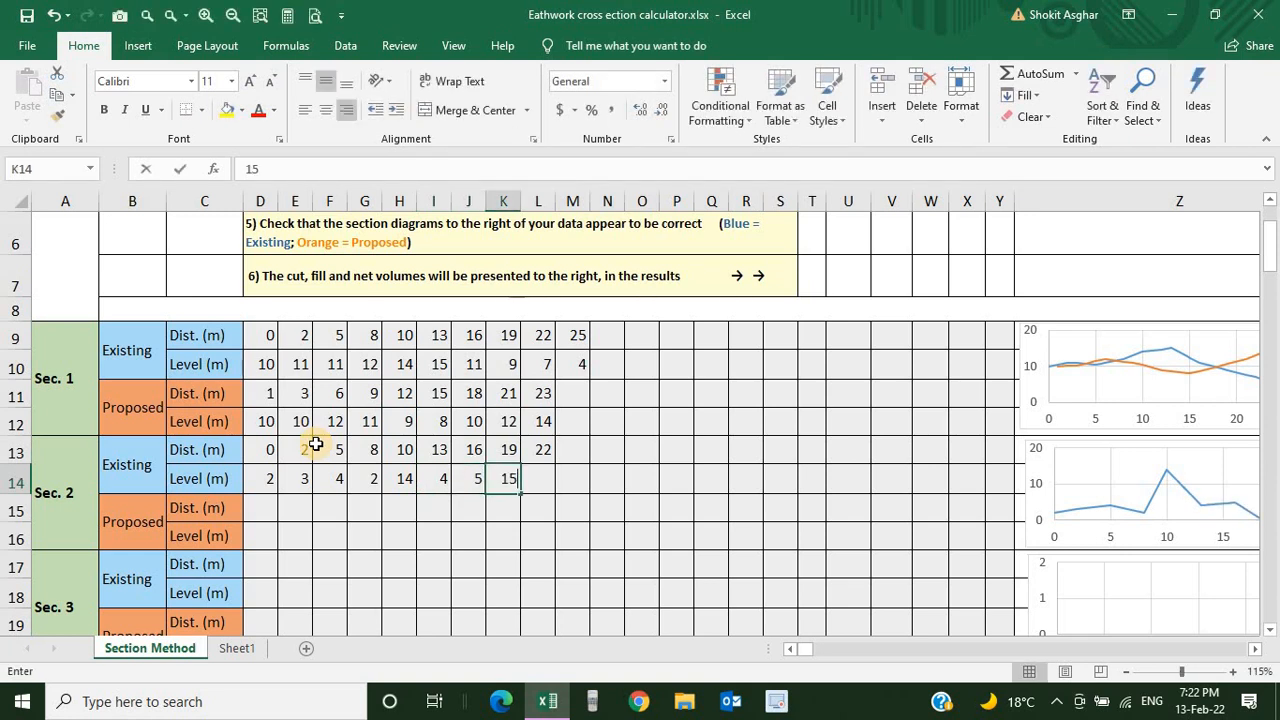
key("Tab")
type("14")
key("Tab")
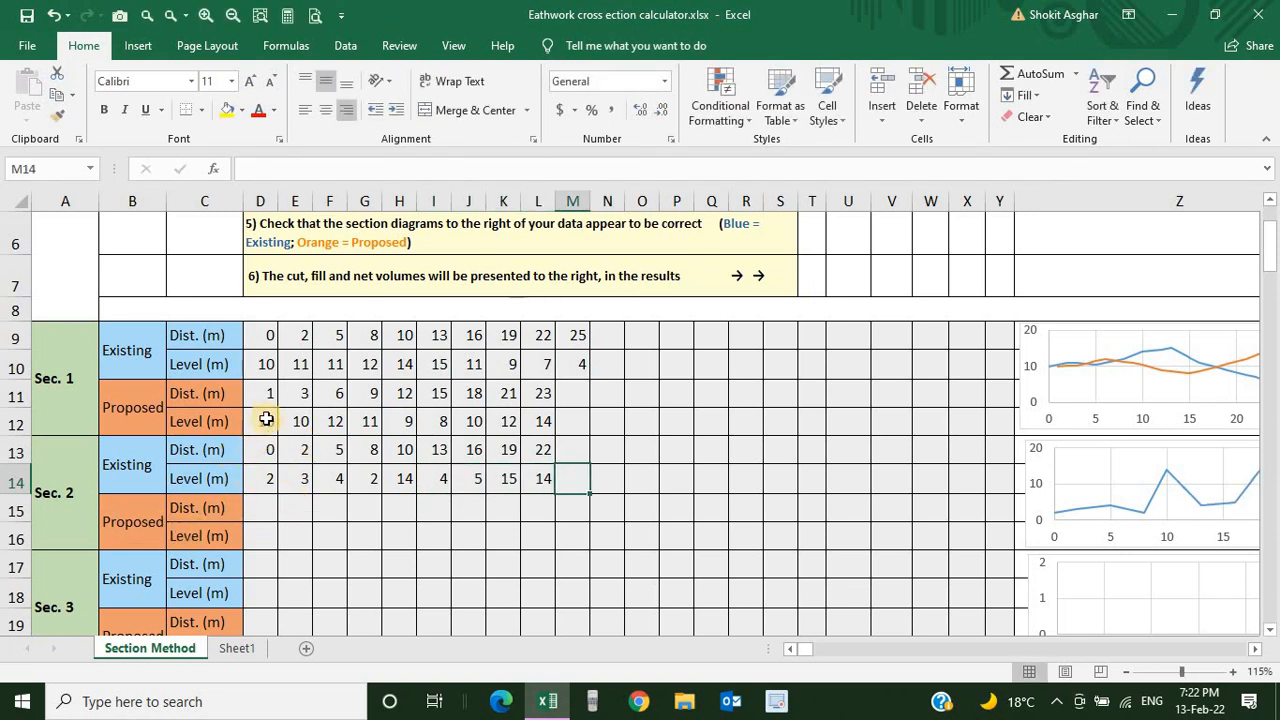
Copy section 1's proposed distances from D11:L11 into section 2's proposed distance row, starting at D15
left_click_drag(265, 399, 542, 383)
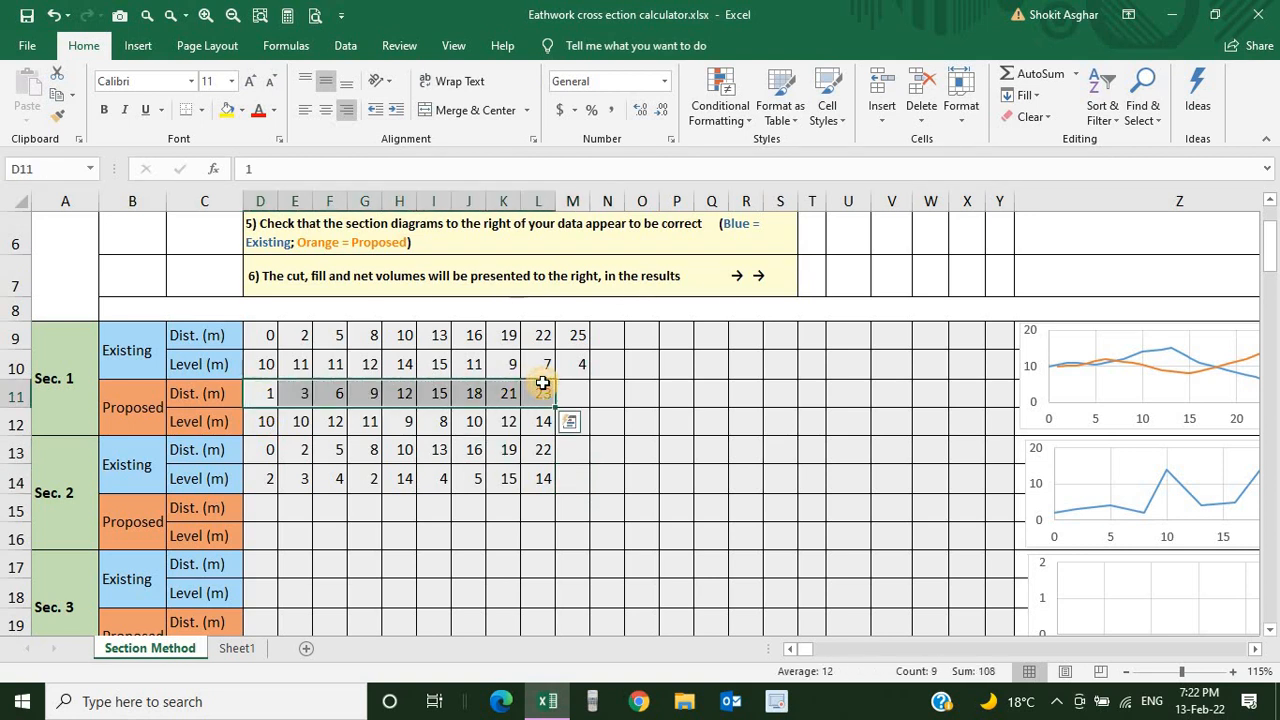
key("ctrl+c")
left_click(271, 508)
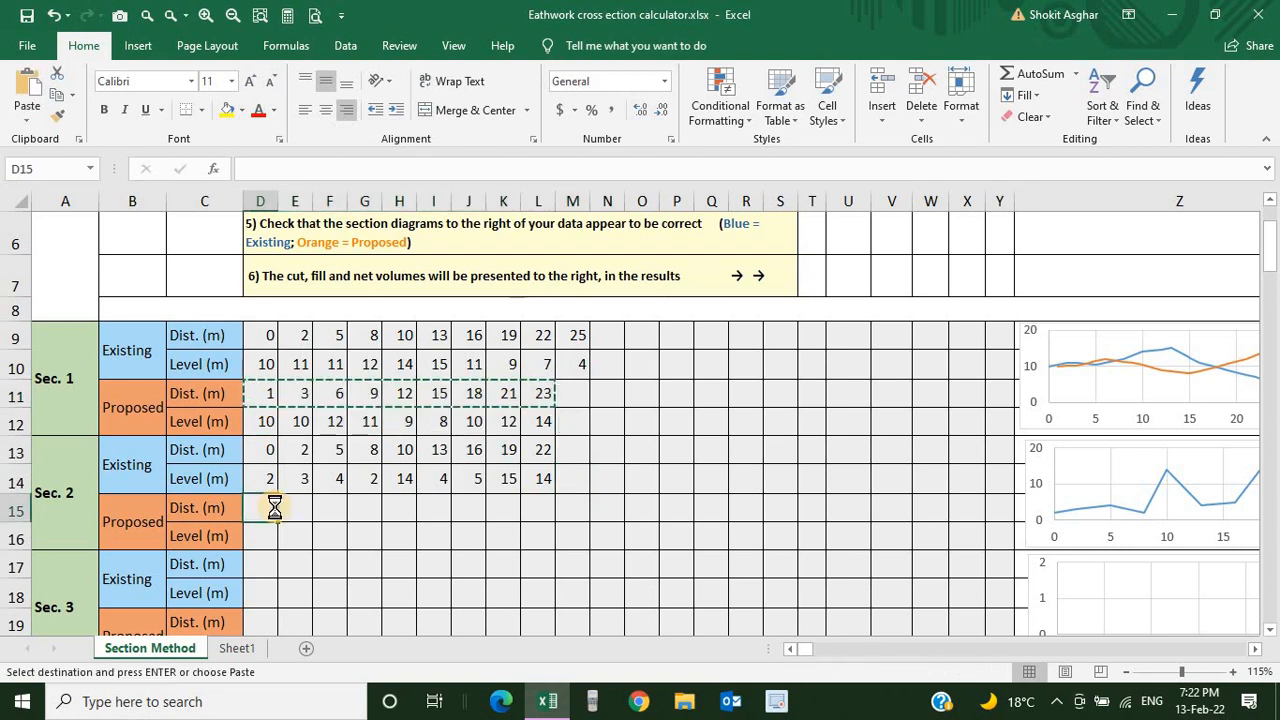
key("ctrl+v")
Start section 2's proposed levels with 5, 3, 4 and 7 in D16:G16
left_click(266, 537)
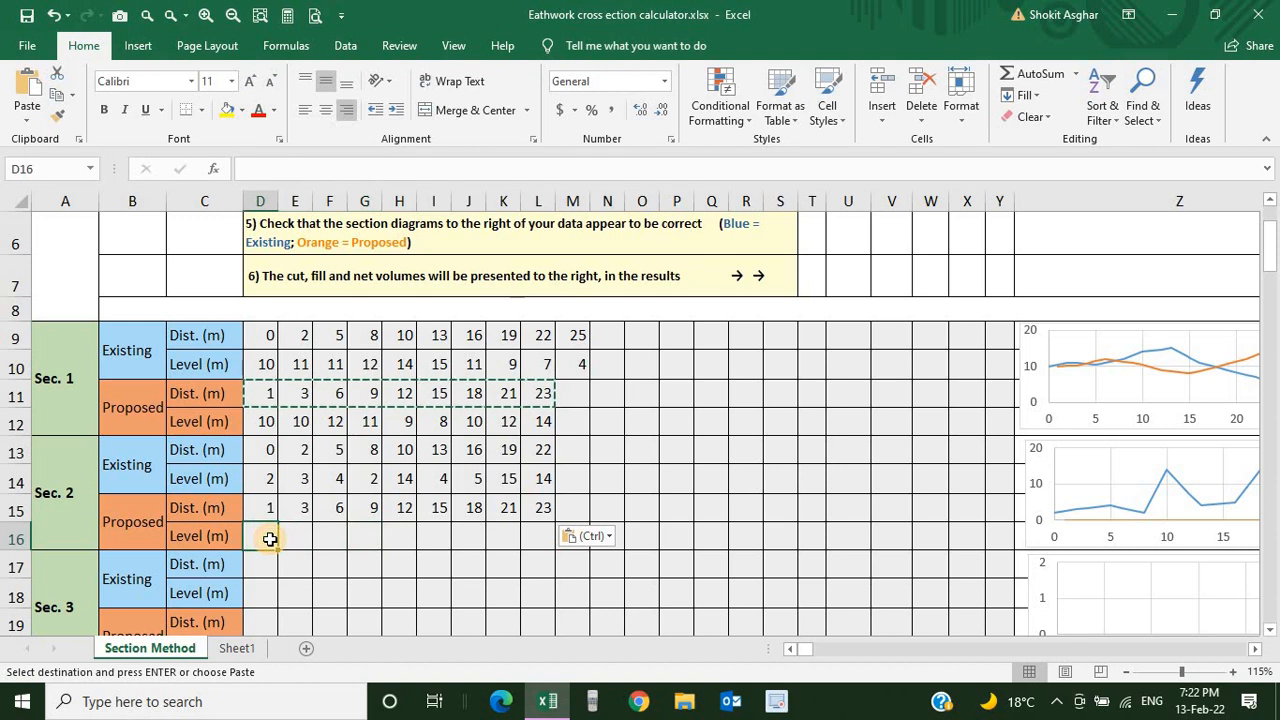
type("4")
key("Tab")
type("3")
key("Tab")
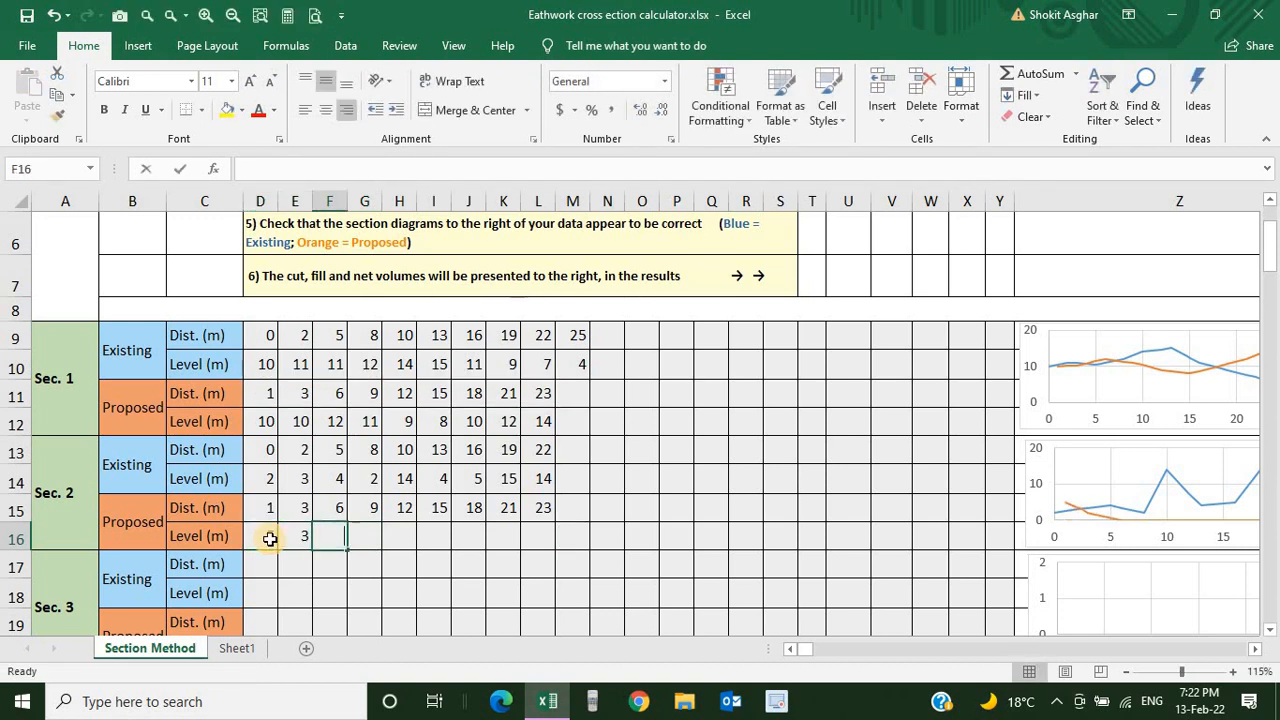
type("4")
key("Tab")
type("7")
key("Tab")
Complete section 2's proposed levels with 14, 5, 14, 10 and 8 in H16:L16
type("14")
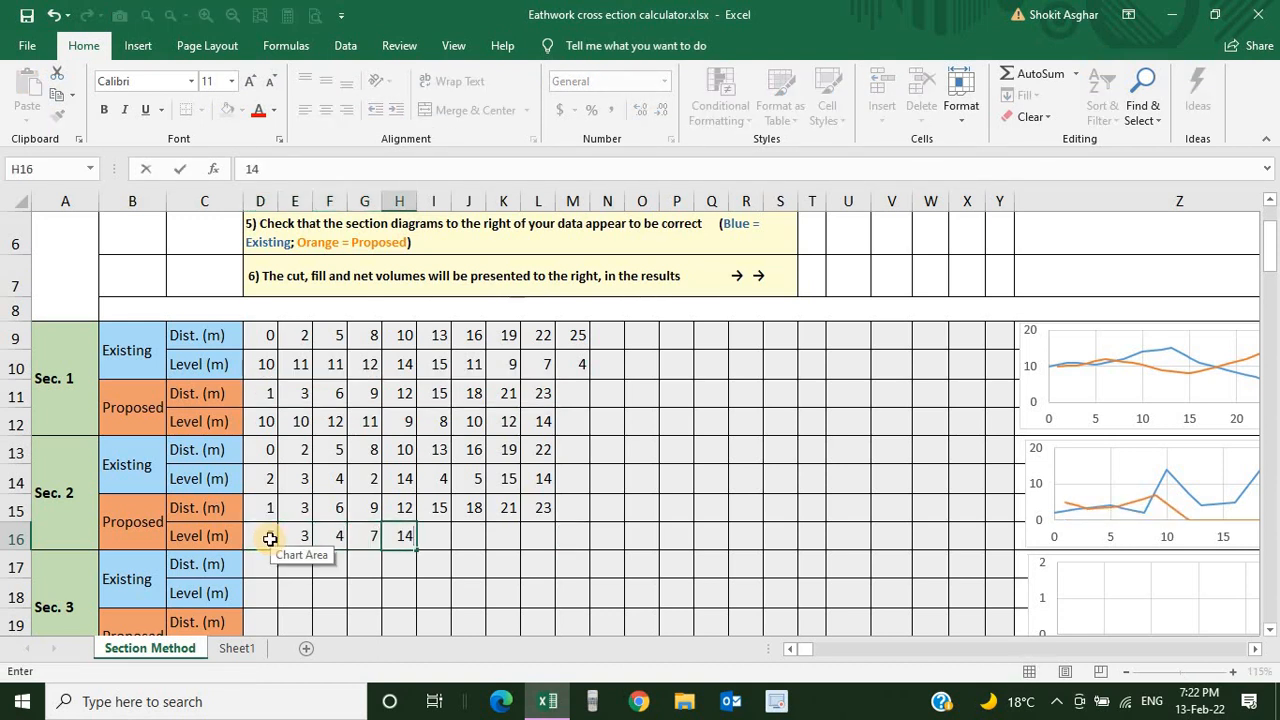
key("Tab")
type("5")
key("Tab")
type("14")
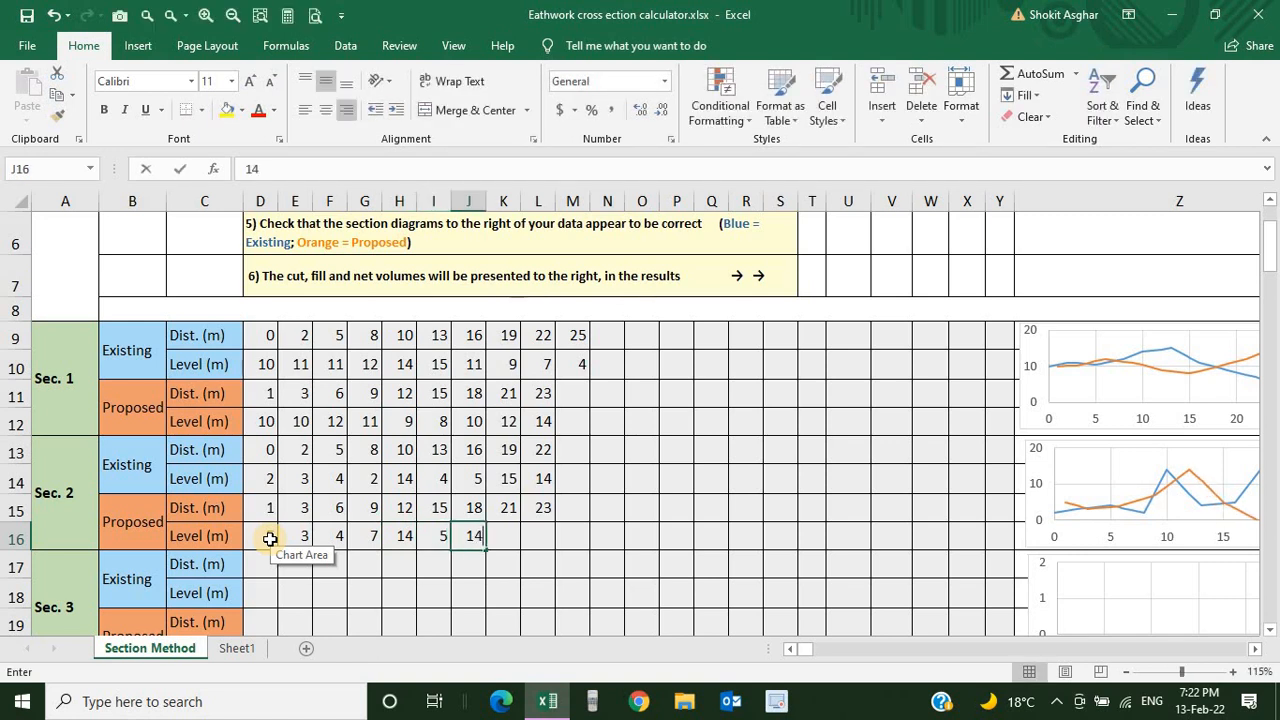
key("Tab")
type("10")
key("Tab")
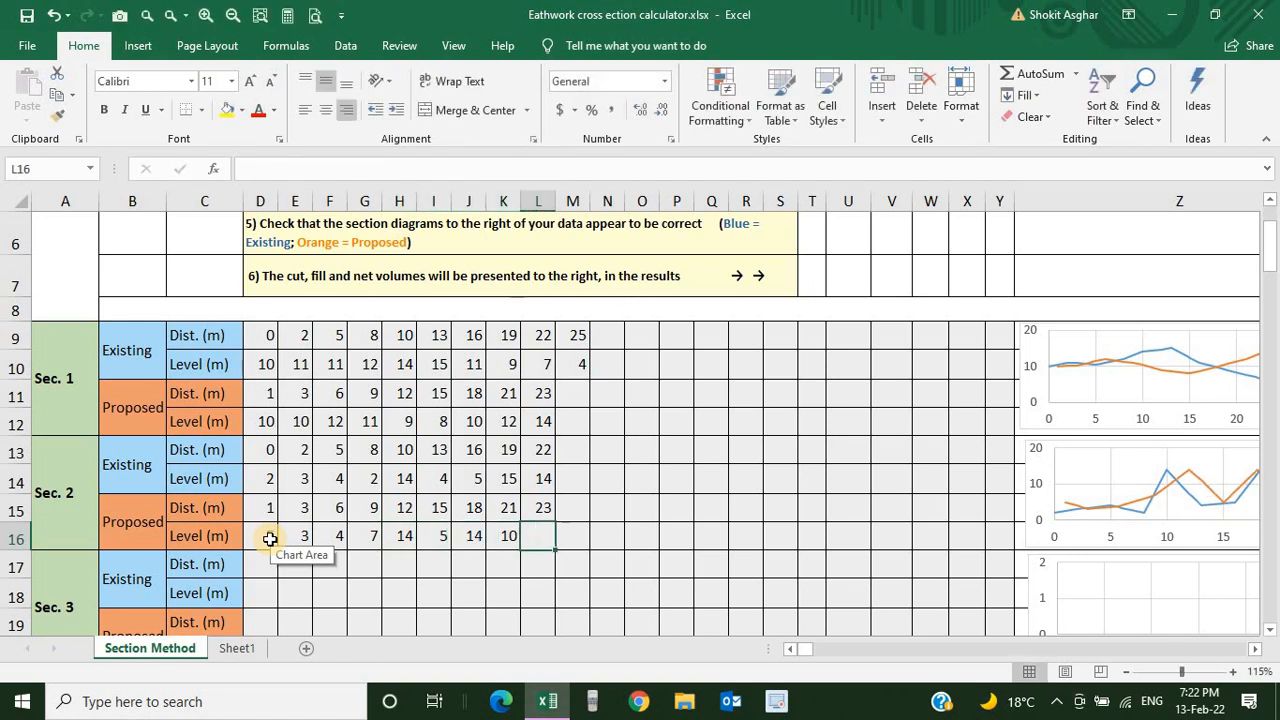
type("8")
key("Down")
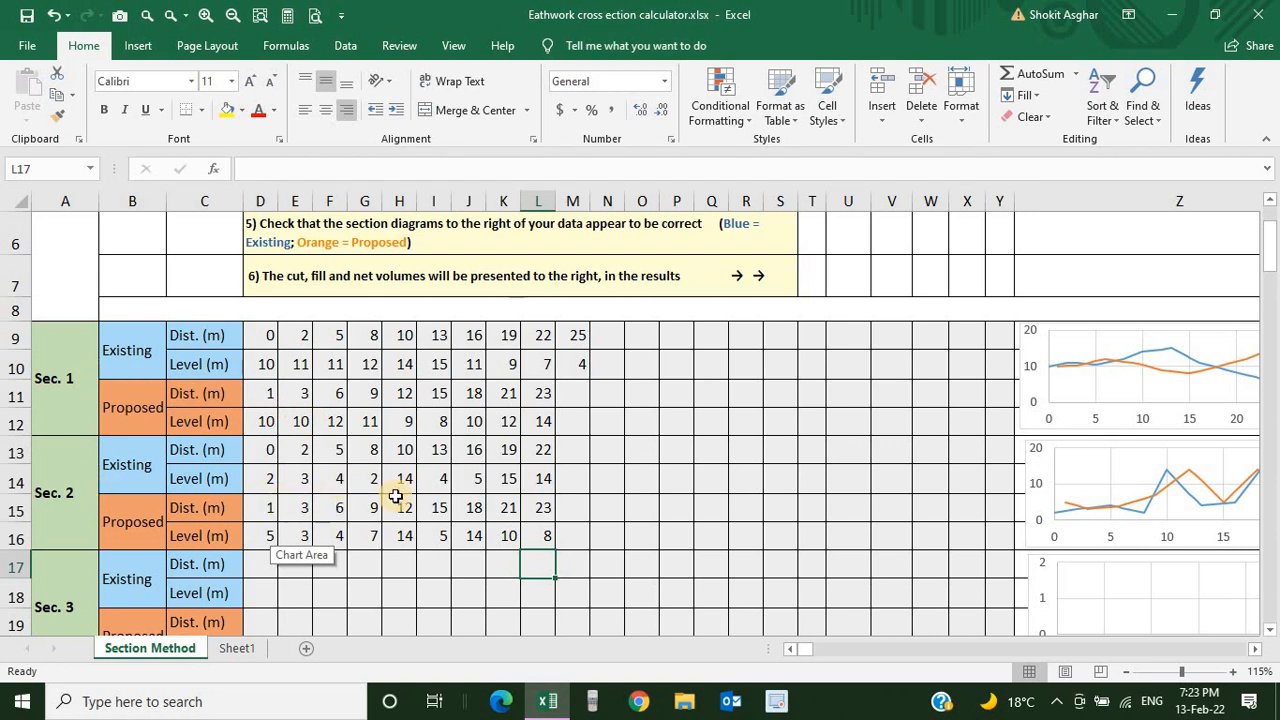
Examine the section diagrams, the cut and fill areas of sections 1 and 2, and the volume results
left_click(1256, 648)
left_click(1256, 649)
left_click(1256, 649)
left_click(1256, 649)
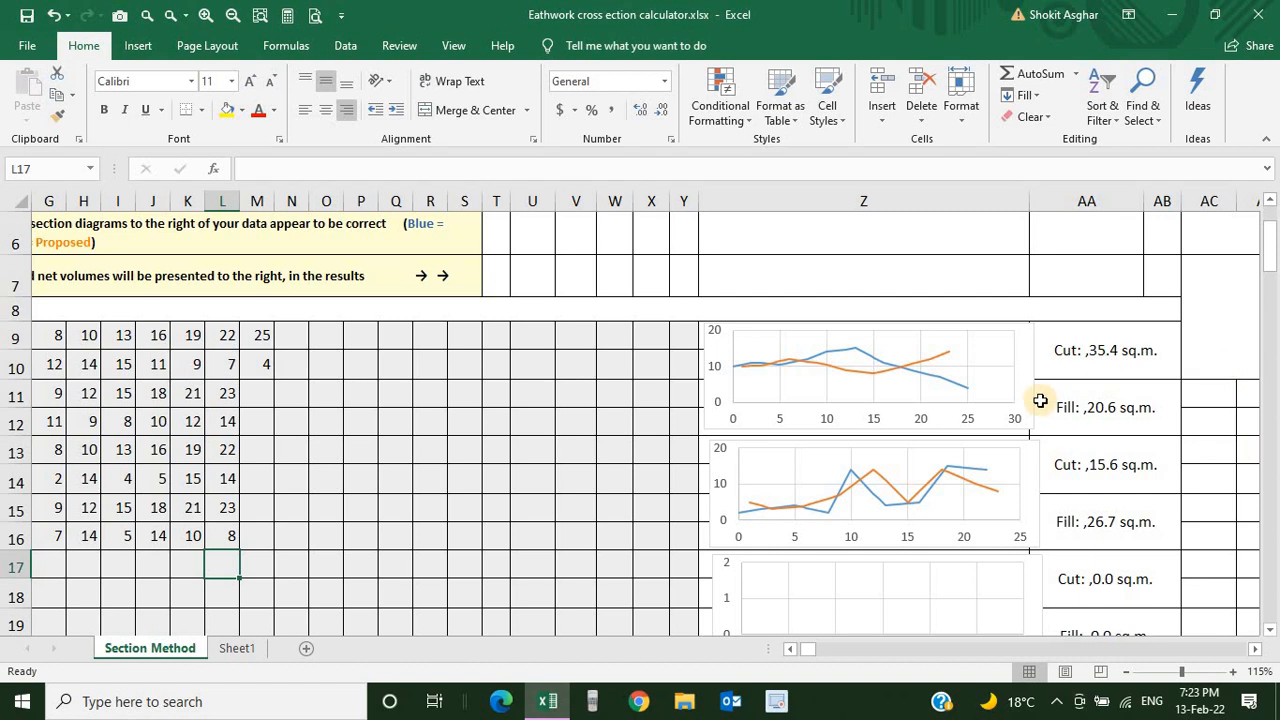
scroll(1040, 403, "up", 2)
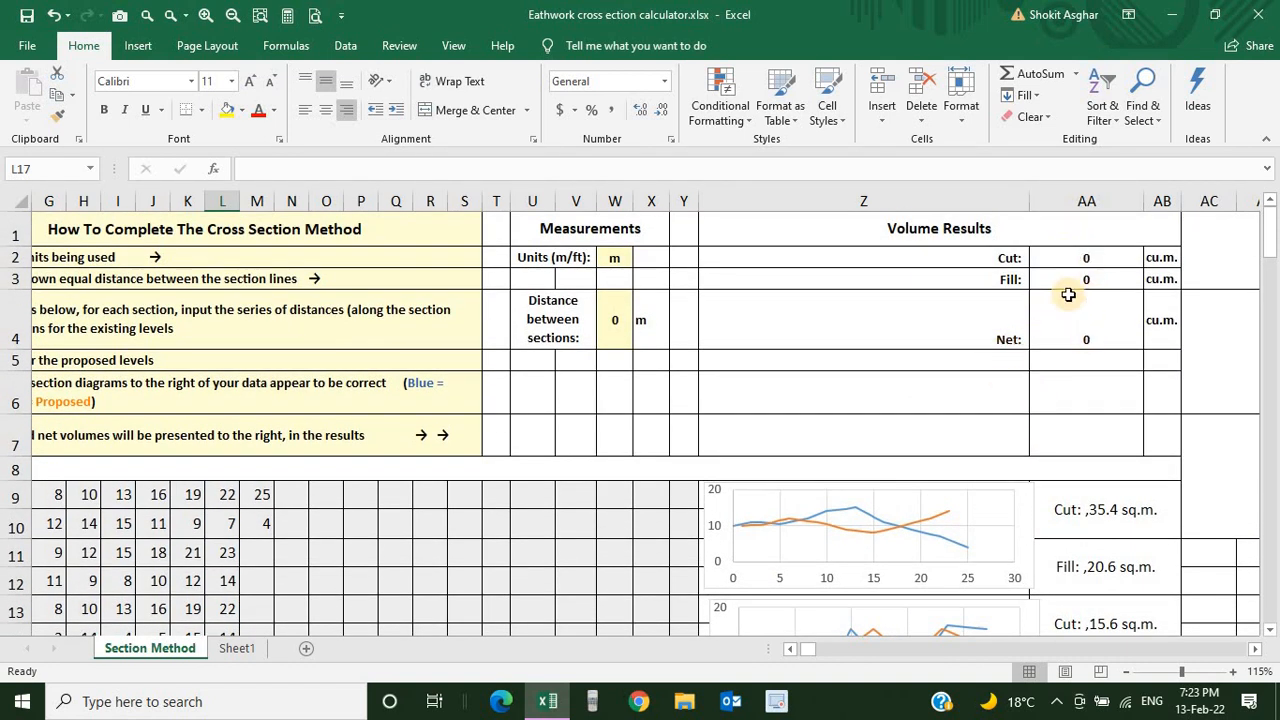
scroll(1071, 304, "down", 4)
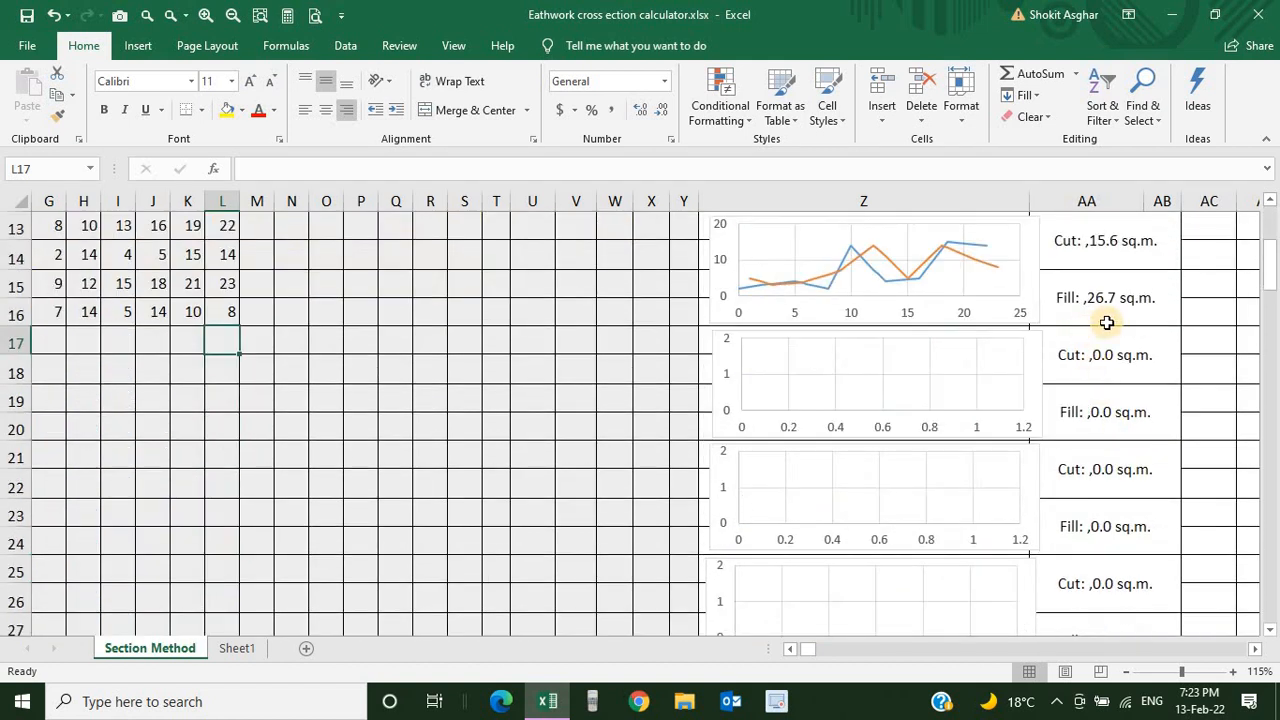
scroll(1095, 295, "up", 1)
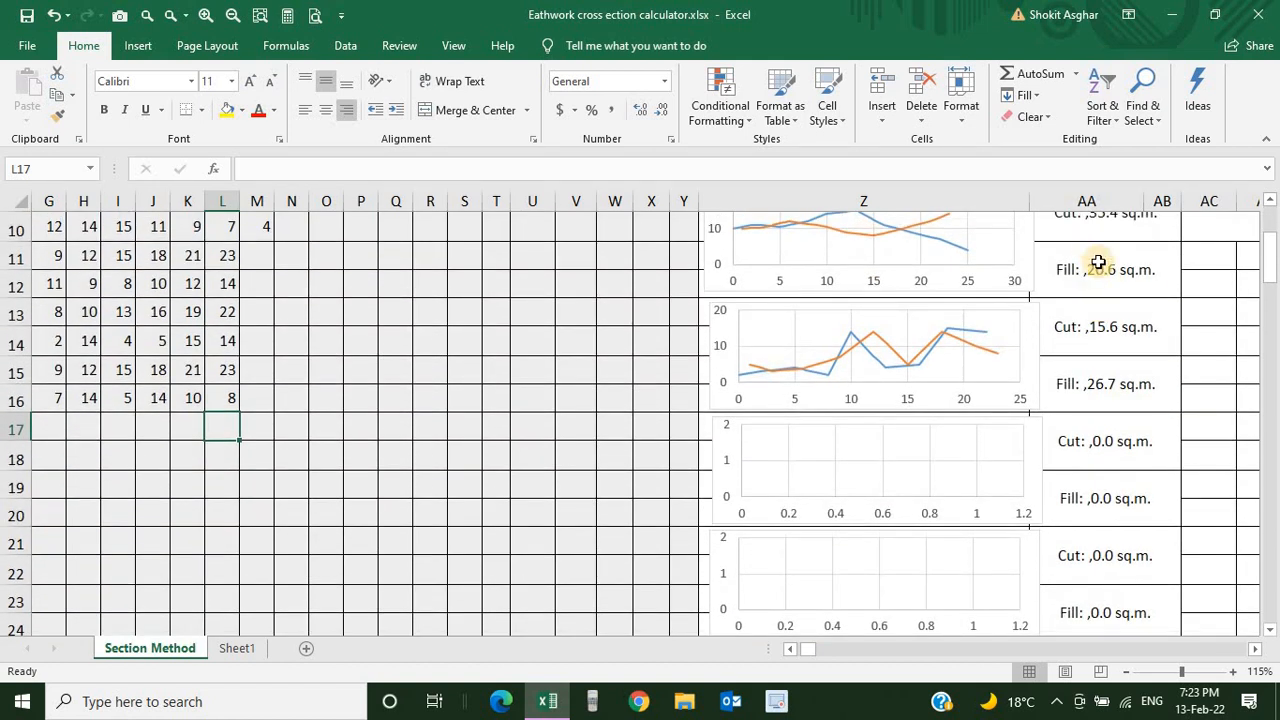
scroll(1100, 266, "up", 1)
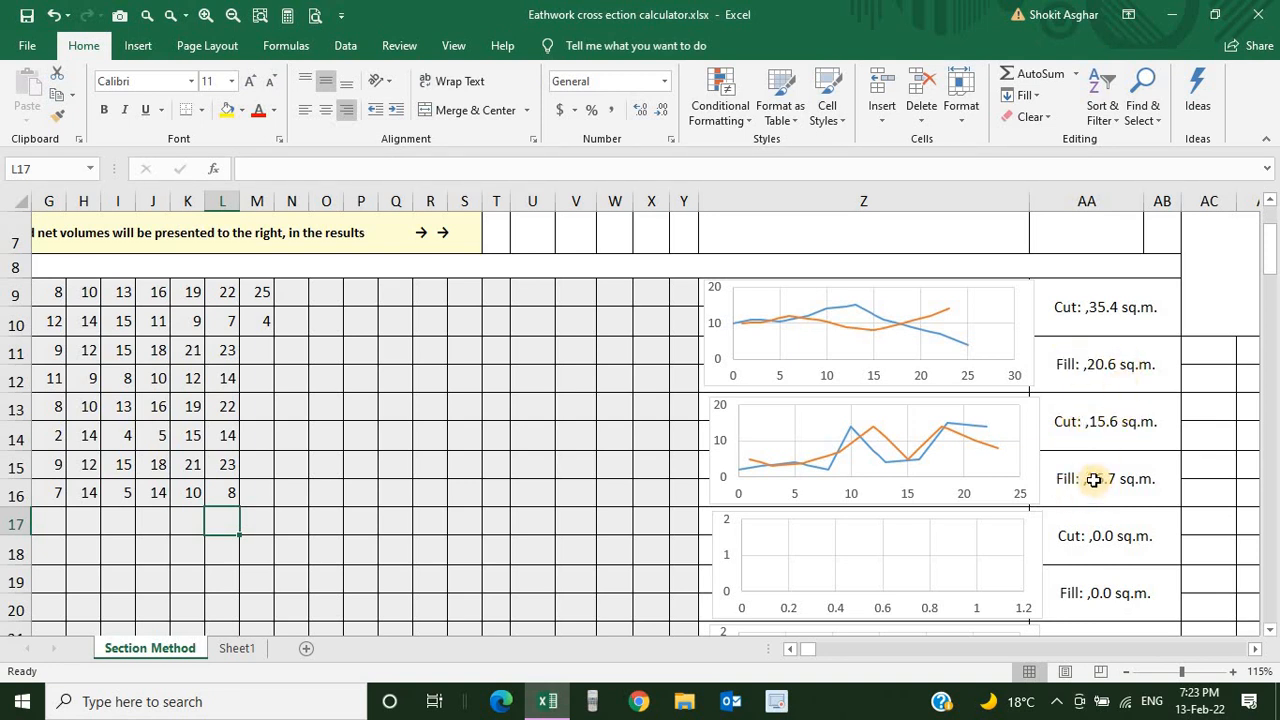
Set the distance between sections in W4 to 10 m
scroll(1094, 480, "up", 2)
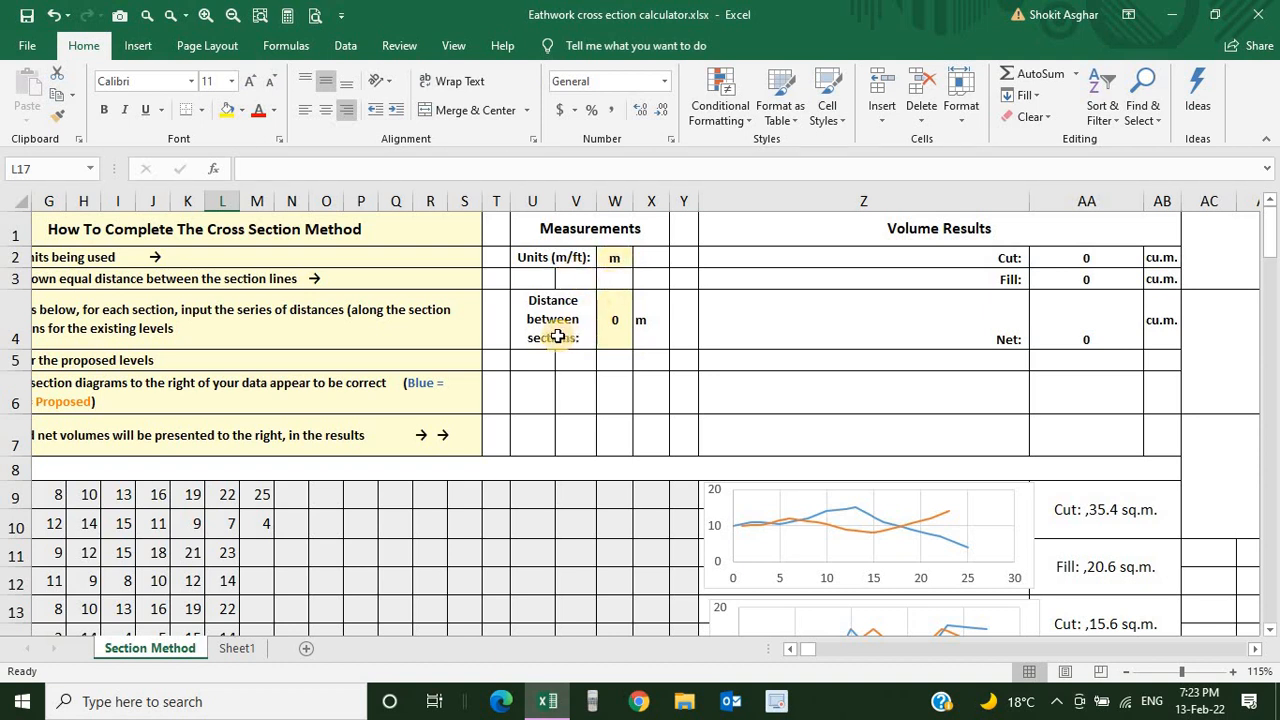
left_click(618, 318)
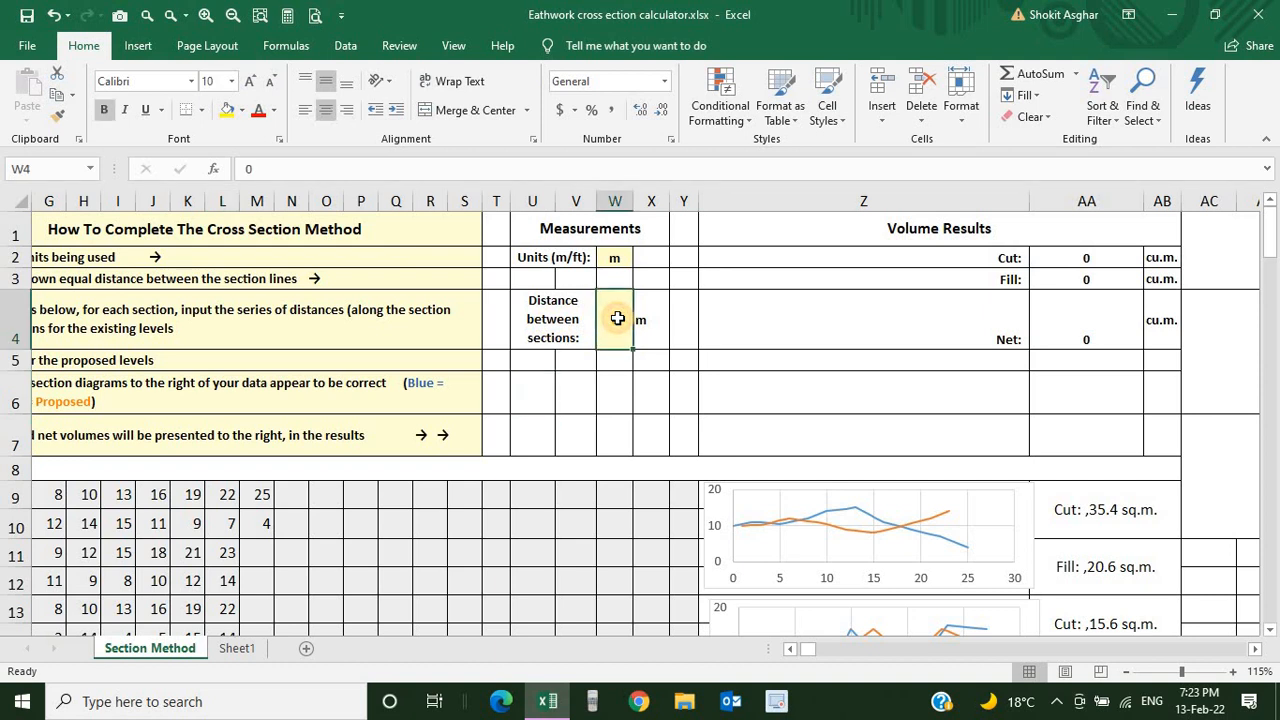
type("10")
key("Return")
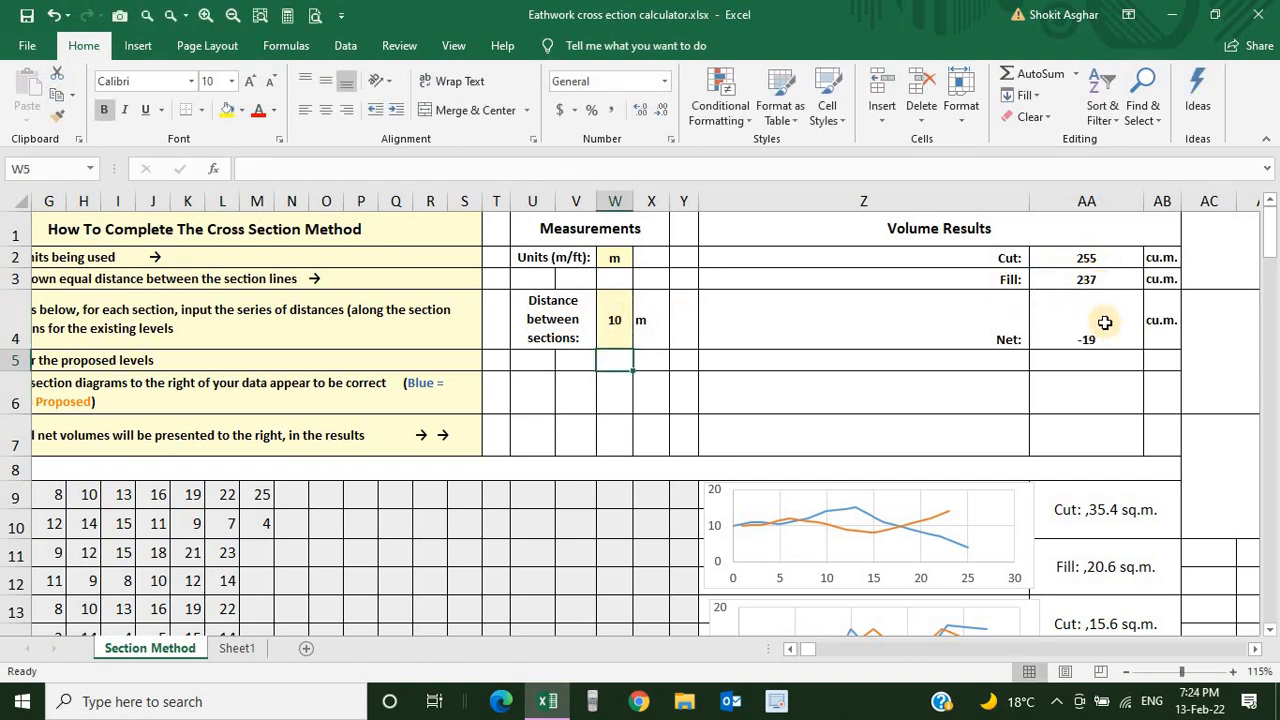
Change the distance between sections in W4 to 15 m
left_click(617, 321)
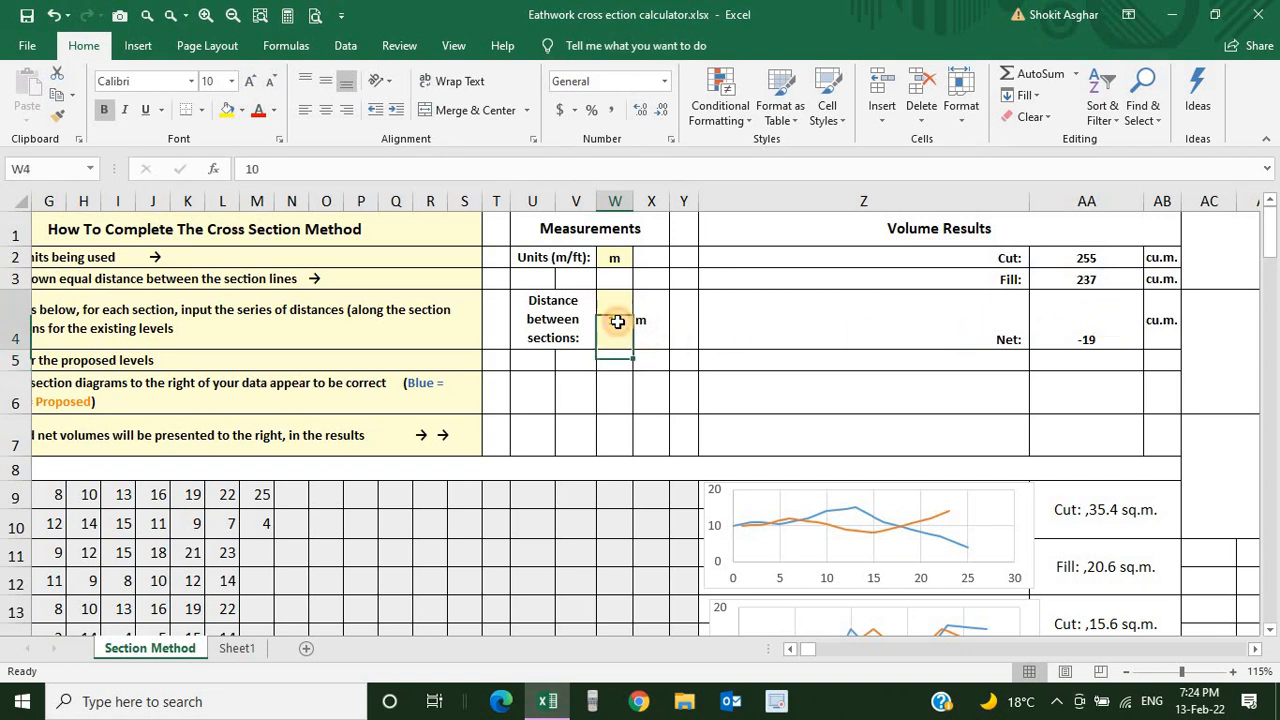
type("15")
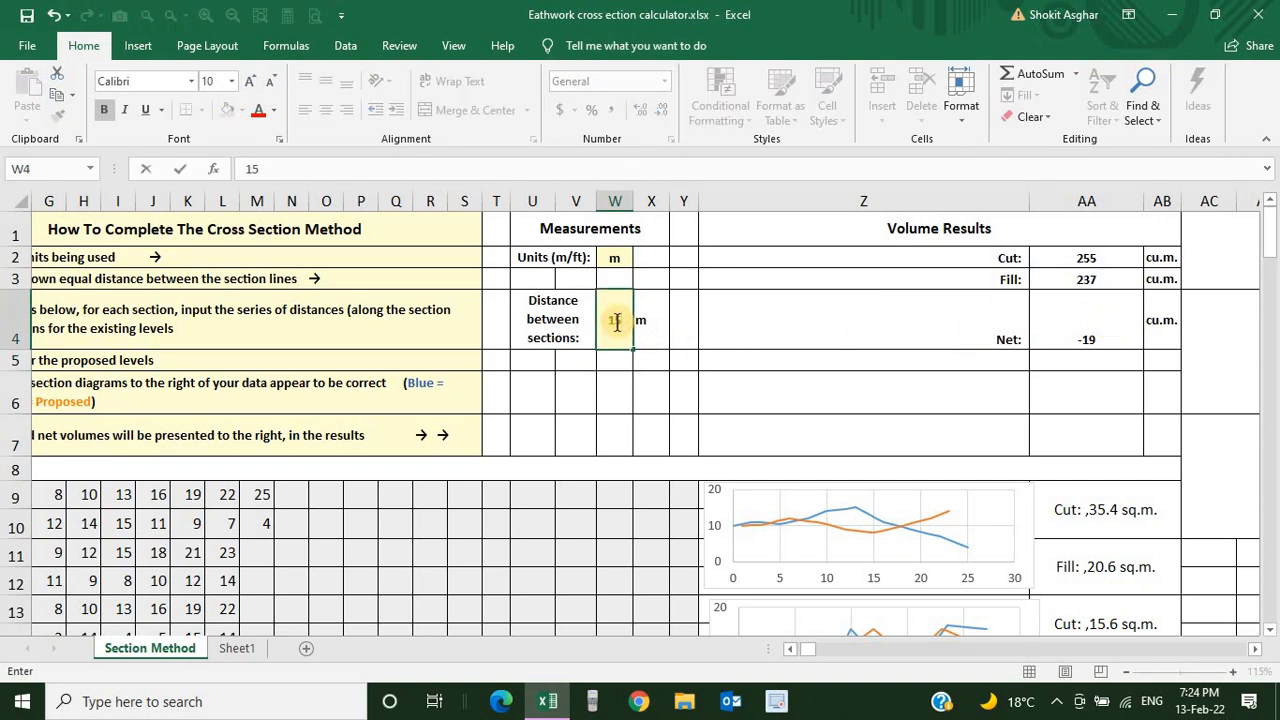
key("Return")
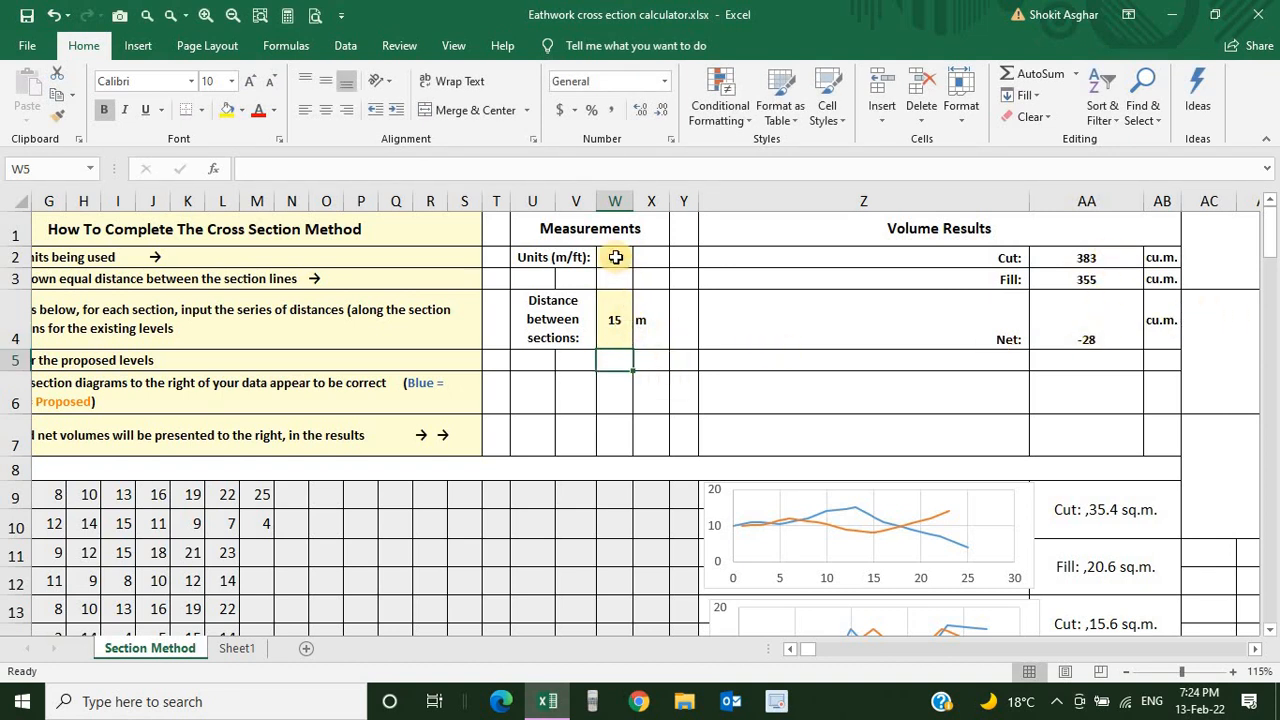
Switch the measurement units in W2 to ft, check the results, and restore the units to m
left_click(616, 257)
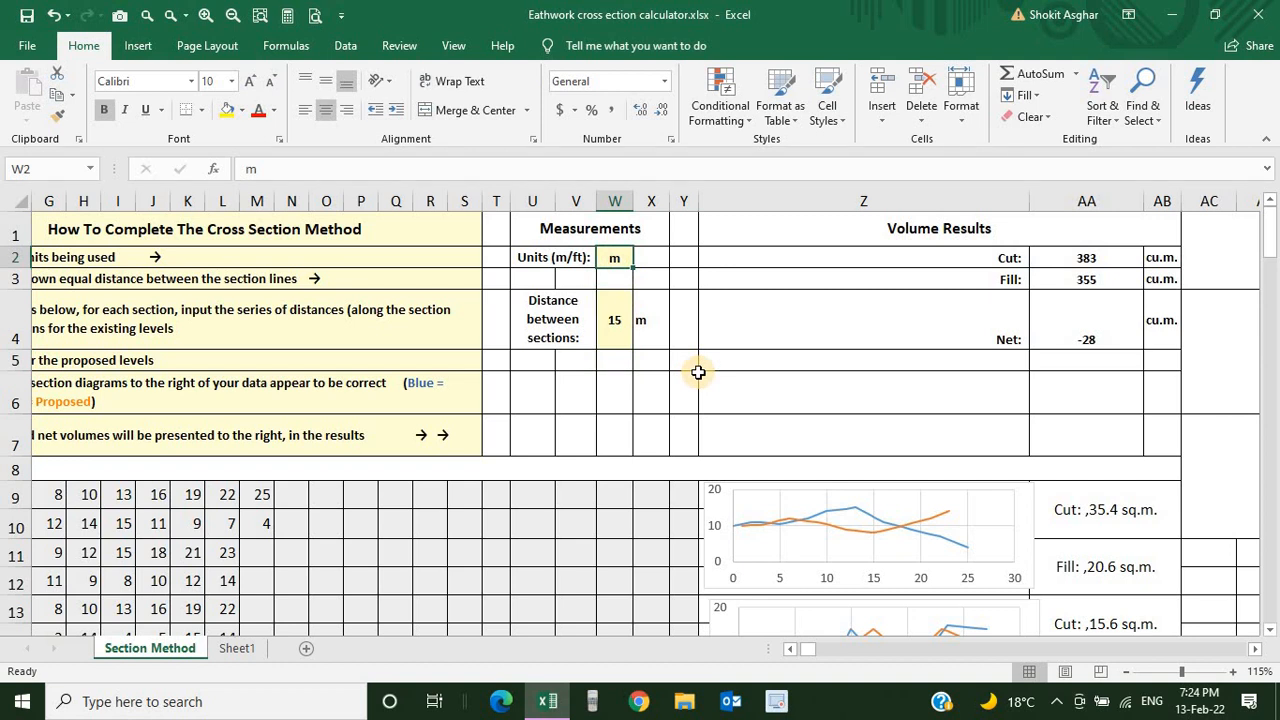
type("ft")
key("Return")
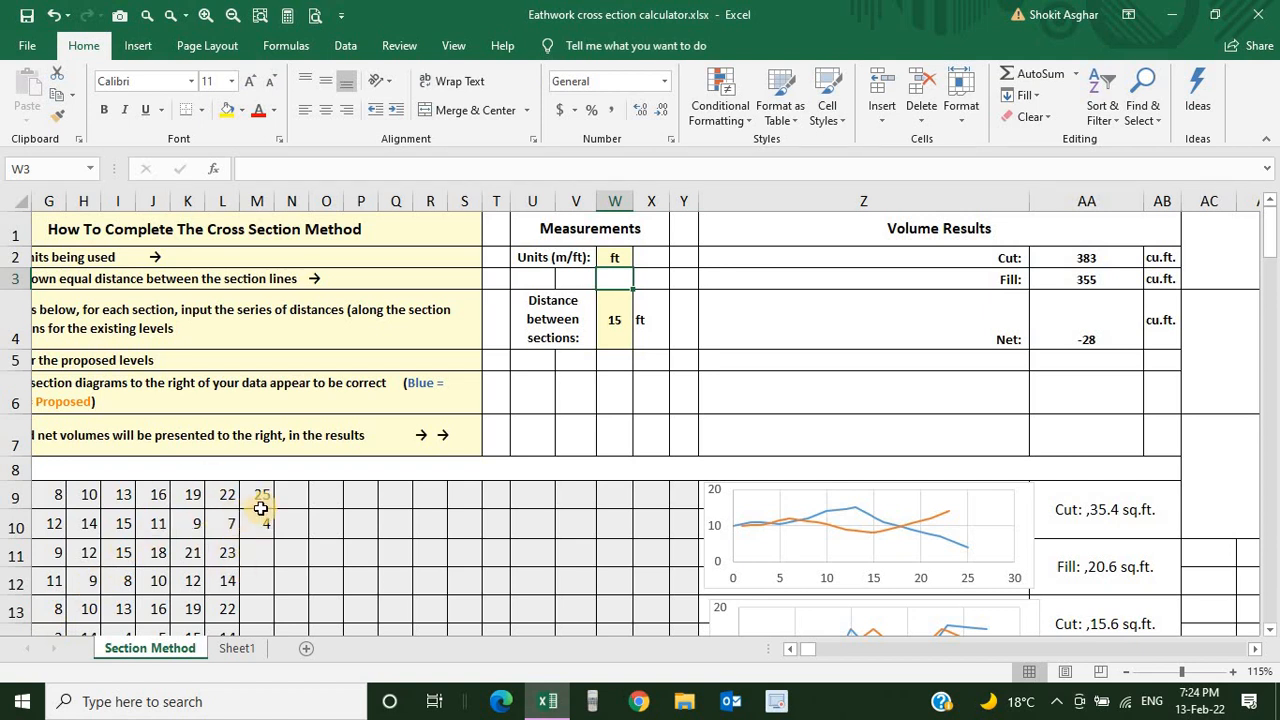
left_click(619, 261)
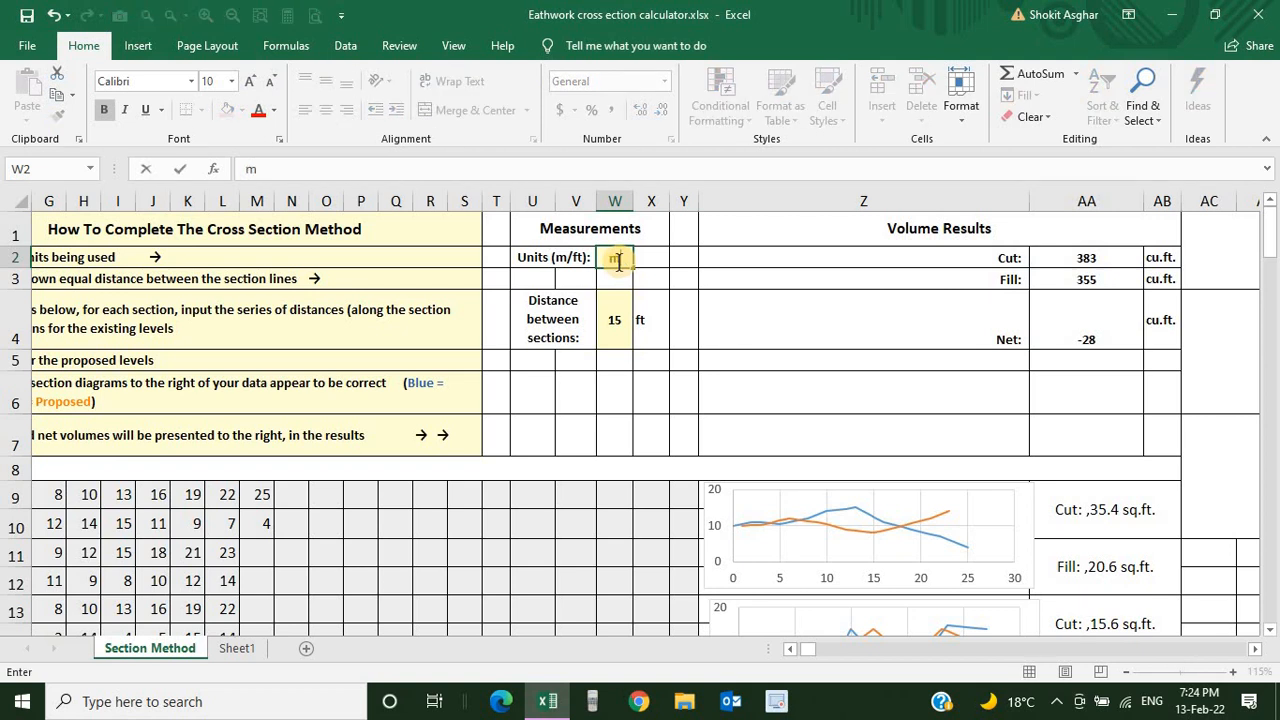
type("m")
key("Return")
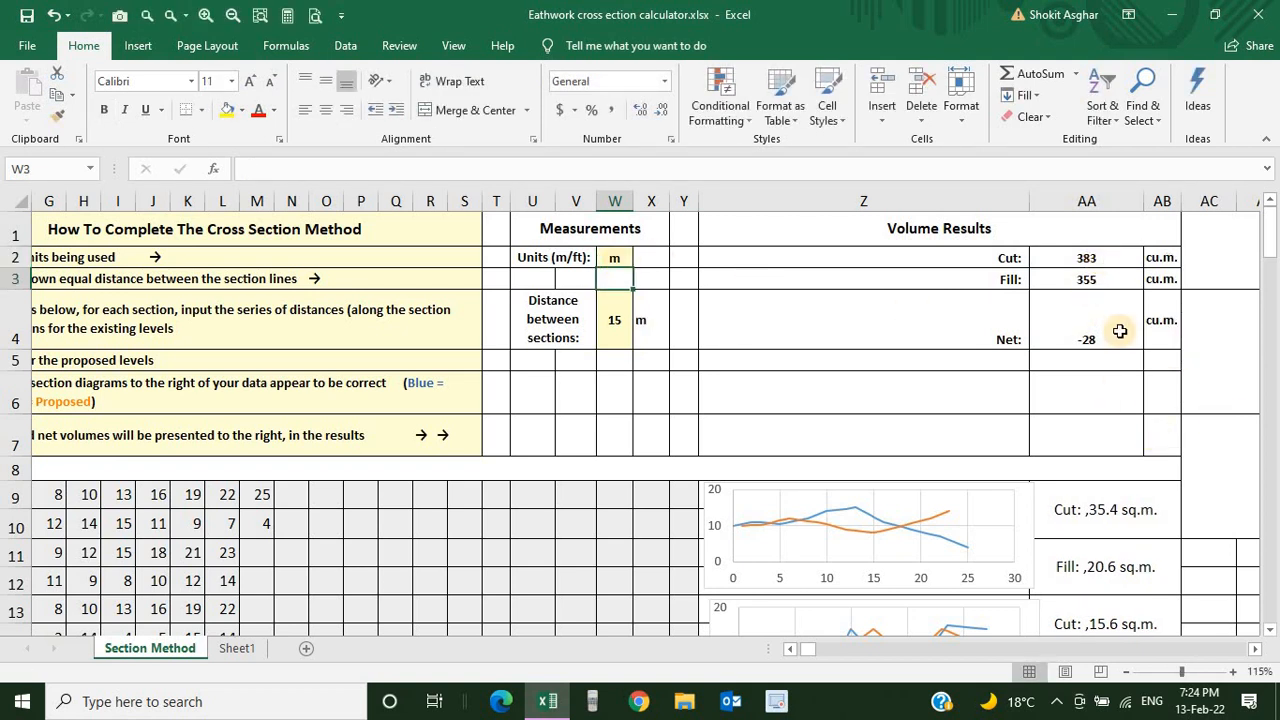